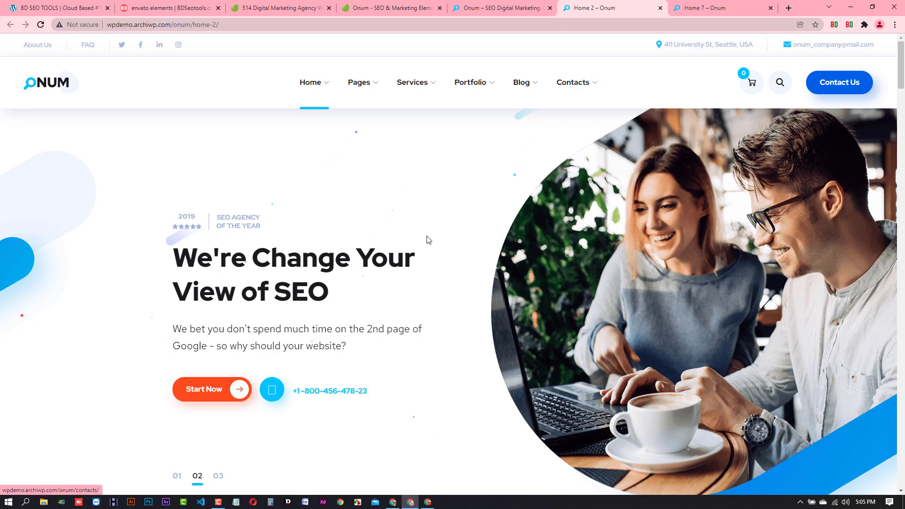
Look through the sections of the Onum Home 2 demo page
scroll(427, 264, down, 20)
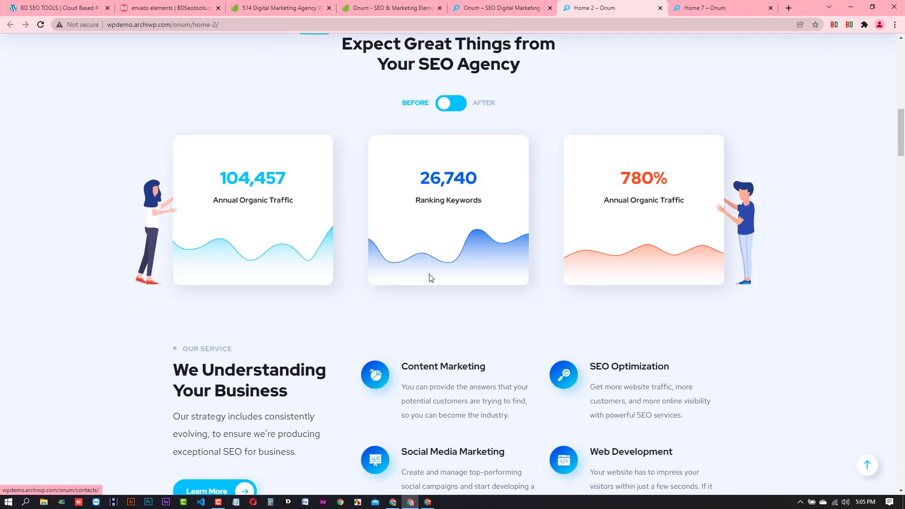
scroll(434, 282, down, 7)
scroll(605, 236, up, 20)
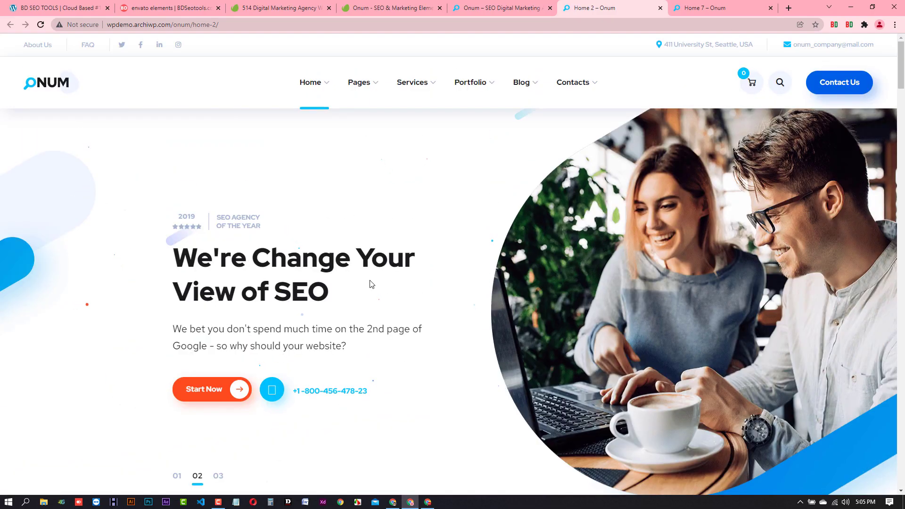
scroll(445, 295, down, 1)
scroll(445, 295, down, 8)
View the Onum Home 7 demo from its SaaS hero section to the About Us section
click(719, 10)
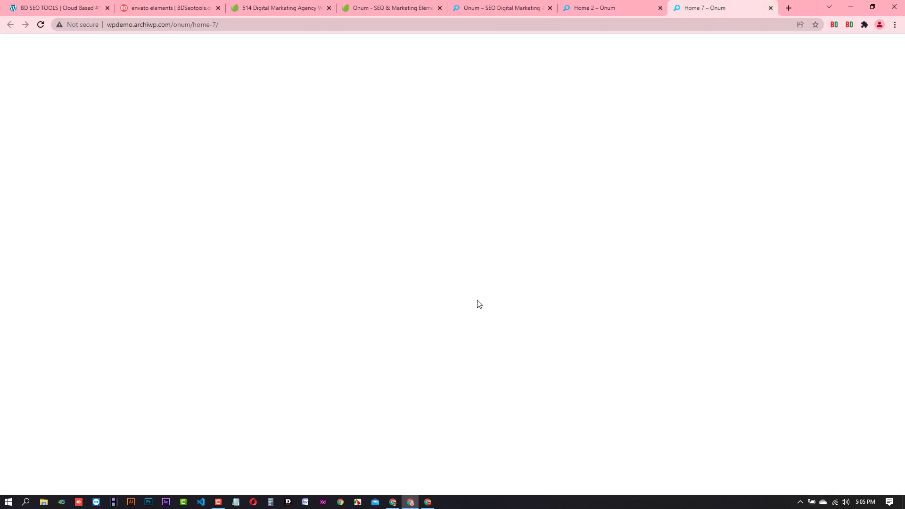
scroll(499, 287, up, 4)
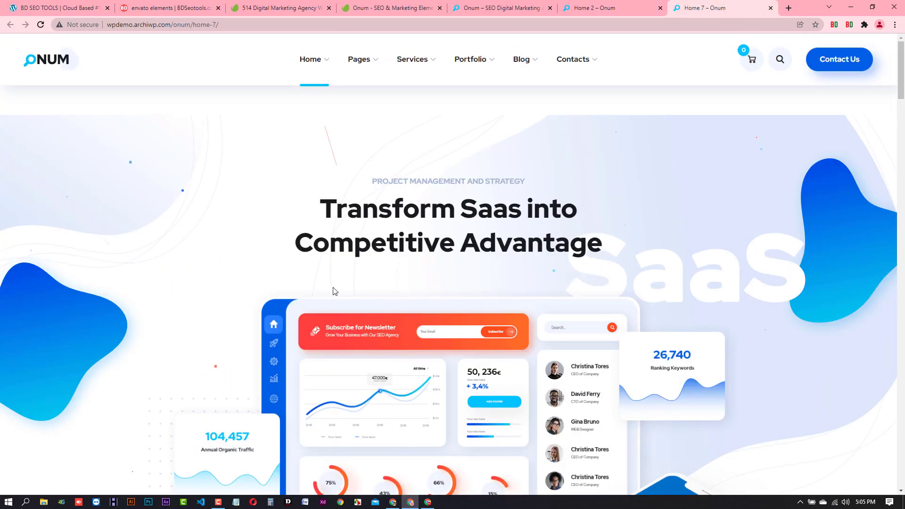
scroll(584, 242, down, 15)
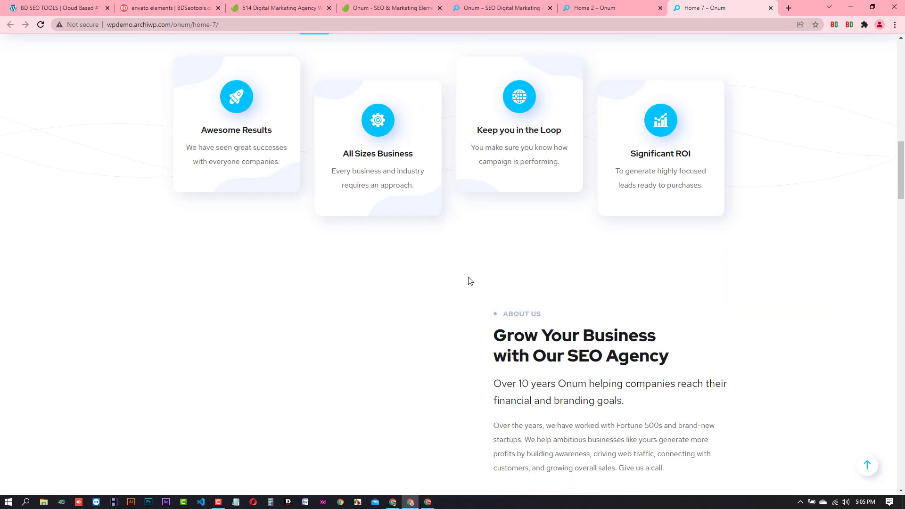
scroll(523, 302, down, 4)
scroll(523, 304, up, 15)
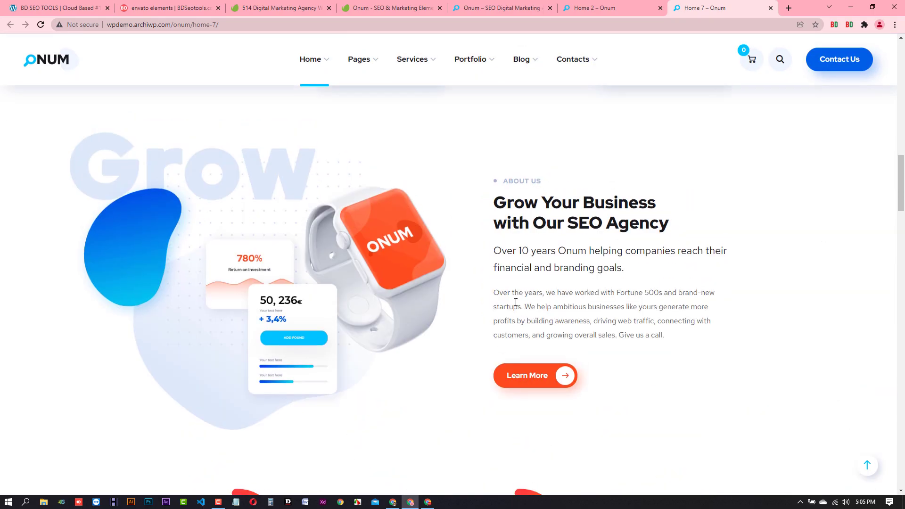
scroll(523, 306, up, 6)
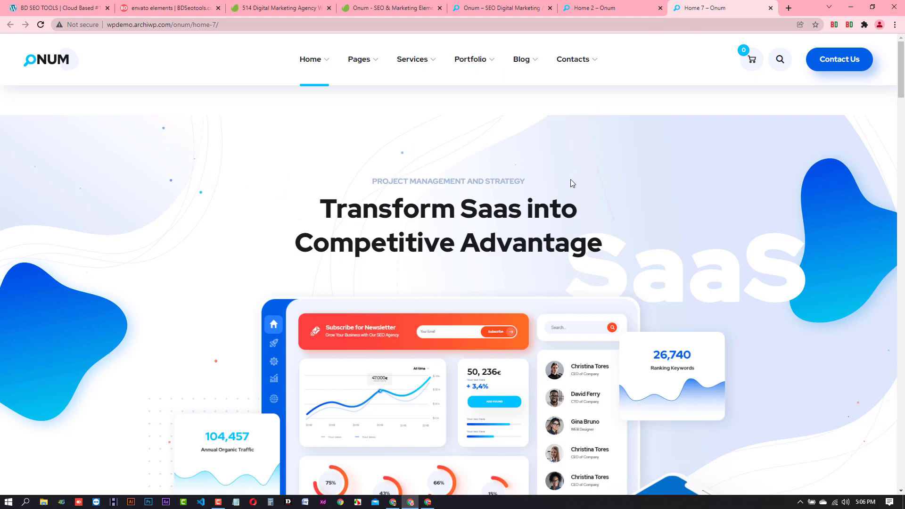
Switch to the browser window with workuo.com and look over the site's current front page
click(851, 7)
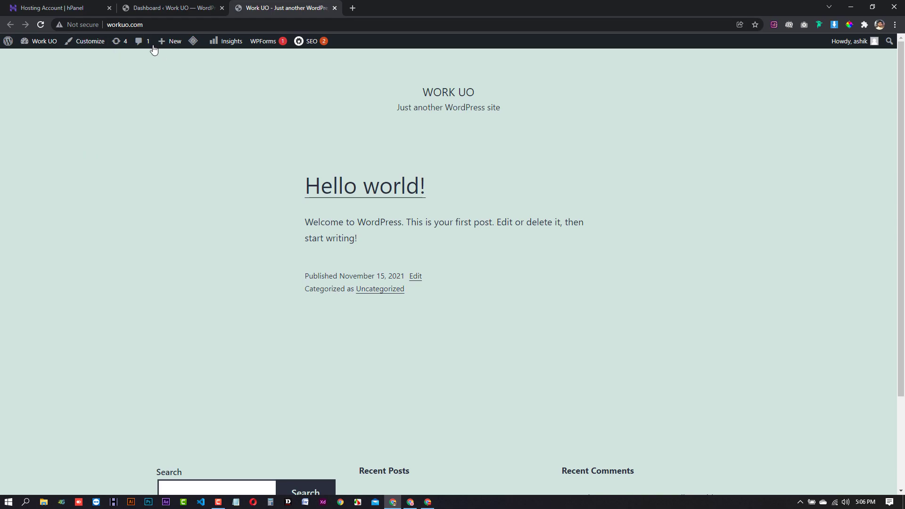
click(171, 24)
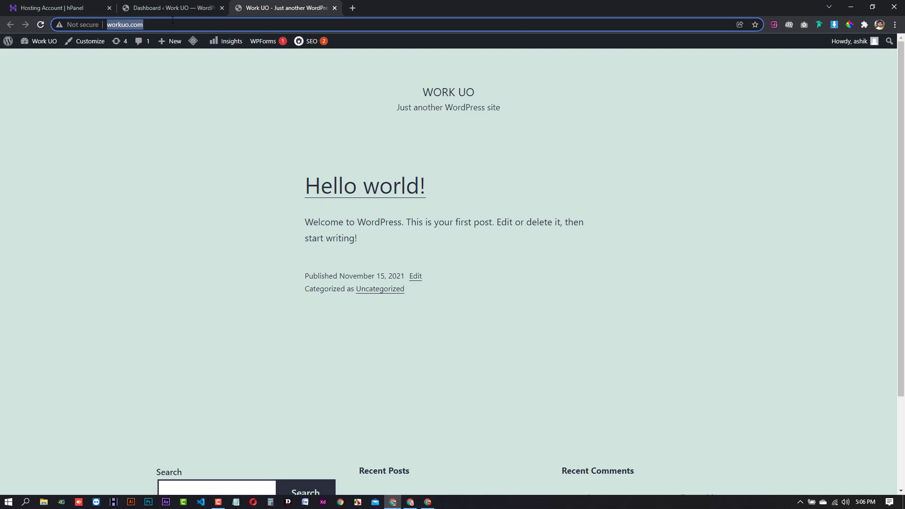
scroll(307, 305, down, 3)
scroll(171, 101, up, 3)
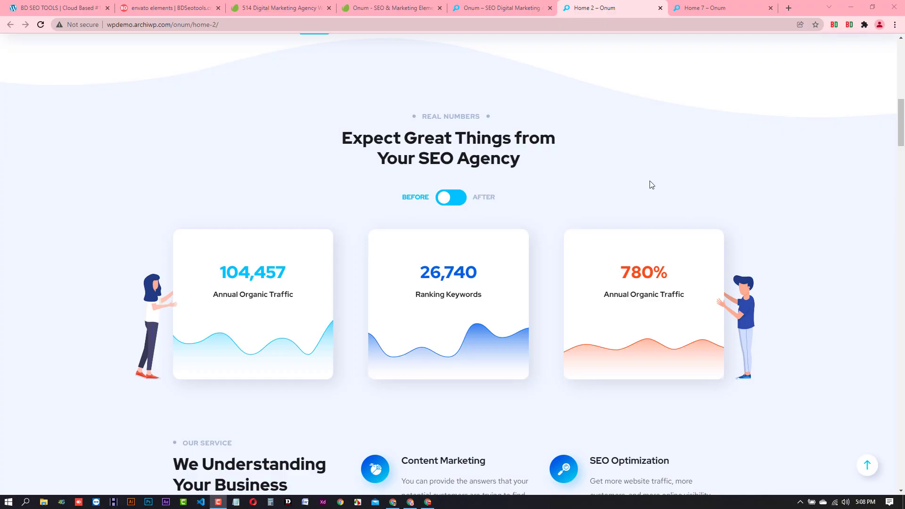
View the Home 2 demo's header area and return to the workuo.com front page
scroll(747, 172, up, 12)
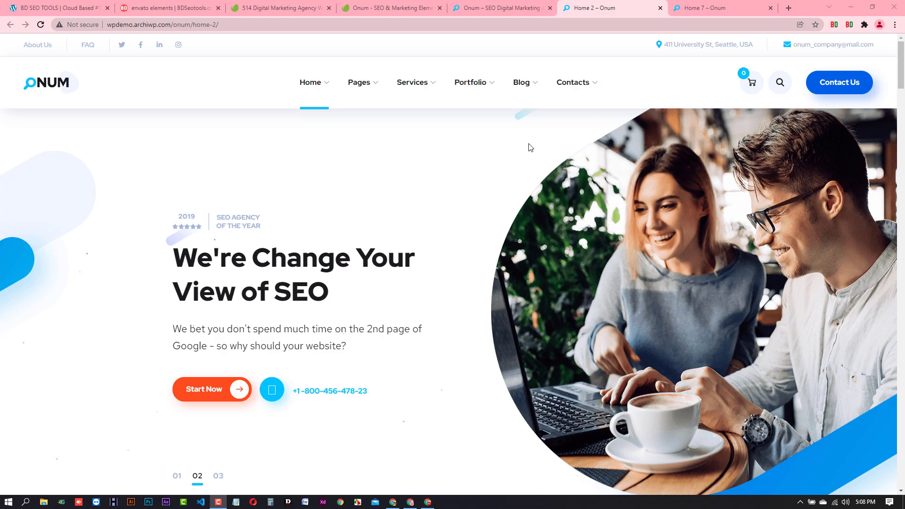
click(393, 502)
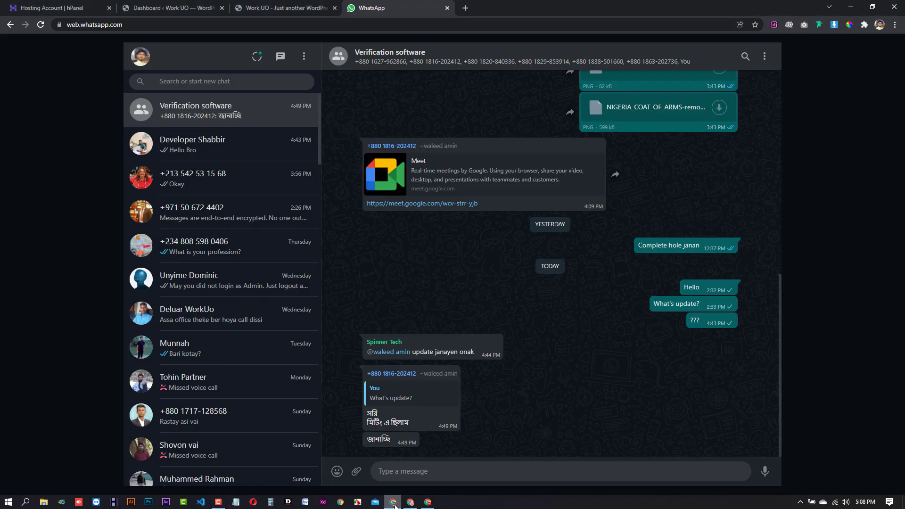
click(283, 8)
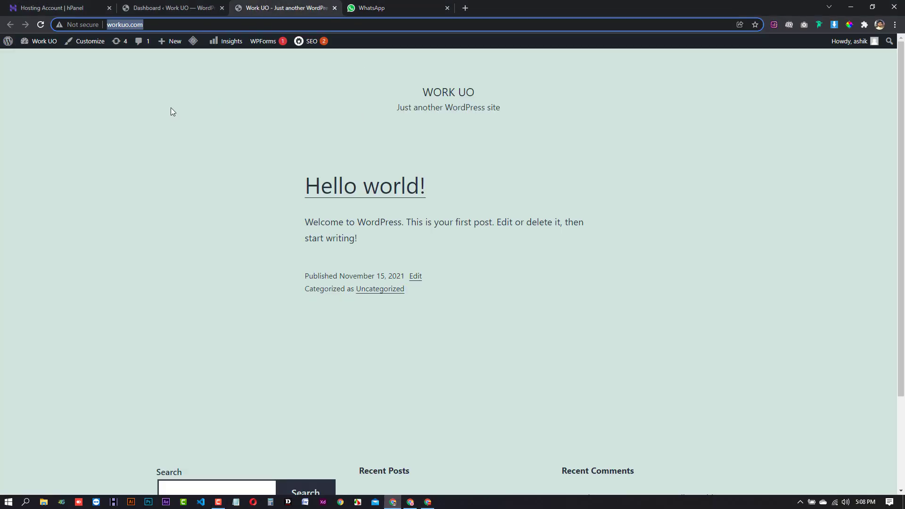
click(161, 25)
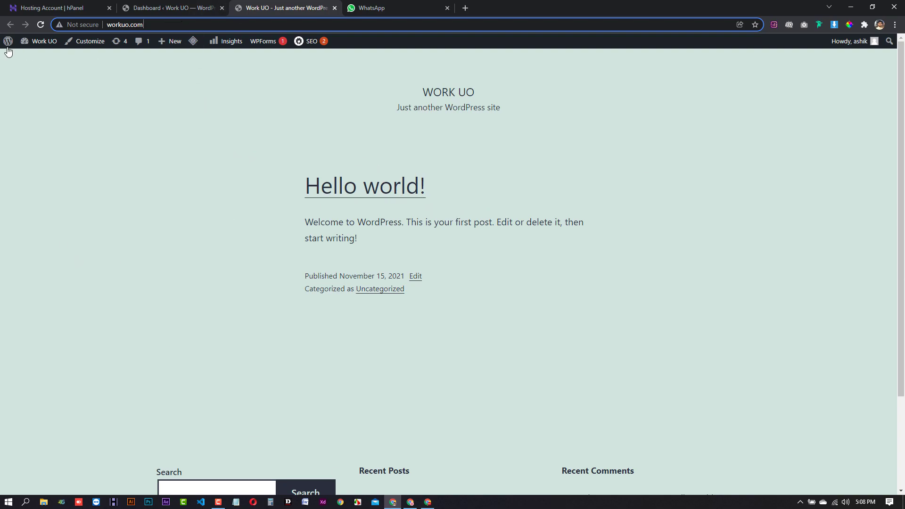
text(/)
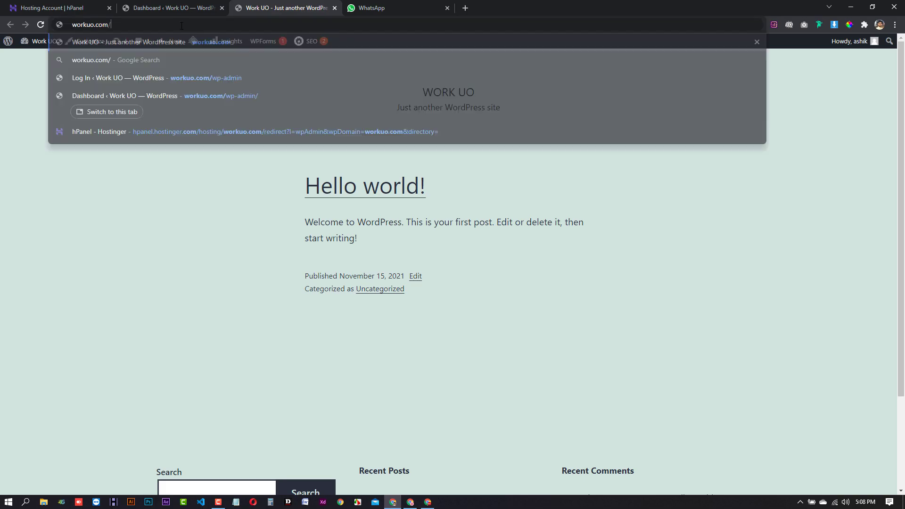
text(w)
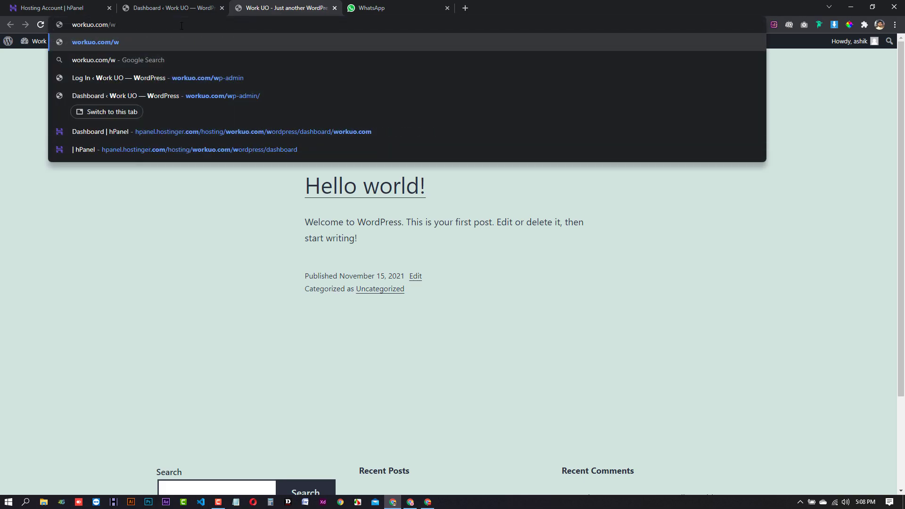
key(BackSpace)
Open the Updates page in the Work UO WordPress dashboard and review the available plugin updates
click(207, 6)
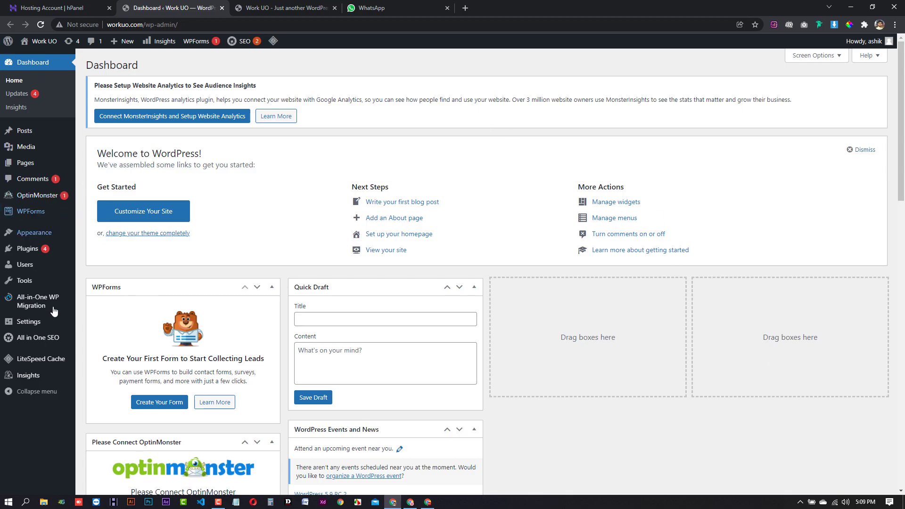
click(17, 95)
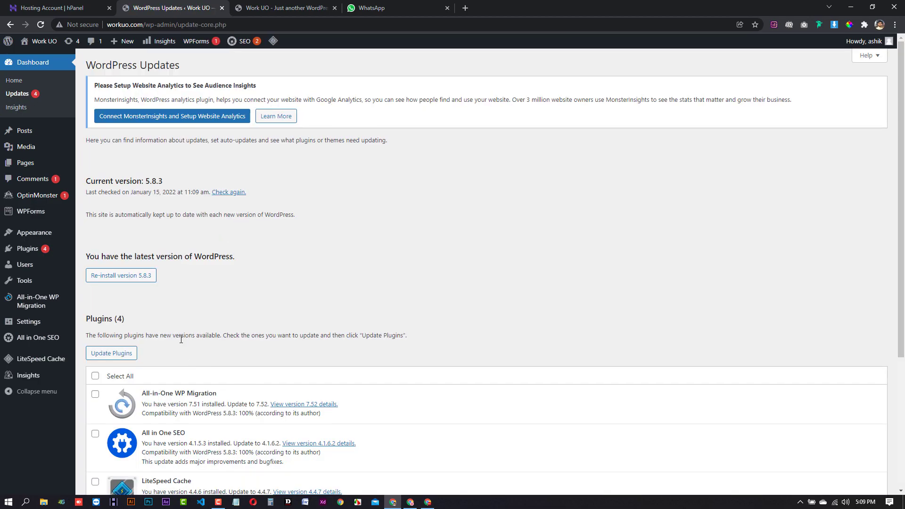
scroll(189, 349, down, 4)
scroll(198, 320, up, 3)
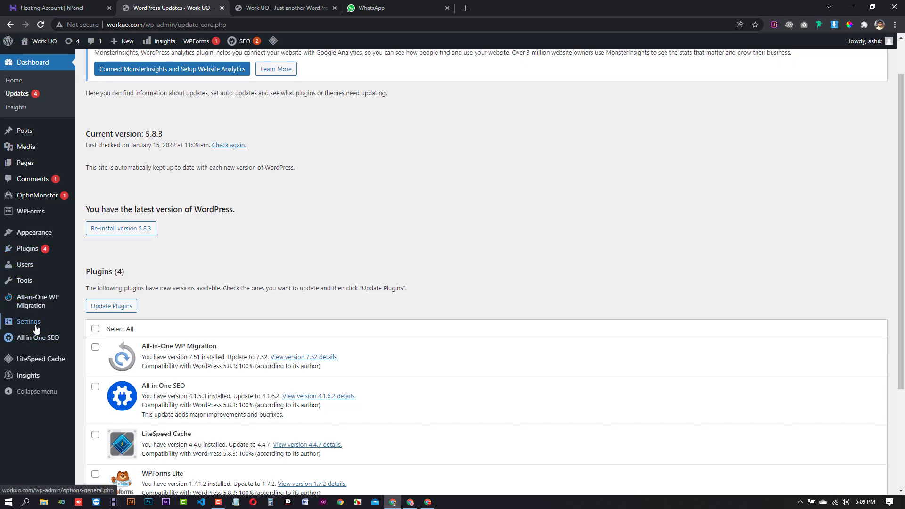
Set the site's permalink structure to Post name in the Permalink Settings and save the changes
mouse_move(36, 326)
click(105, 392)
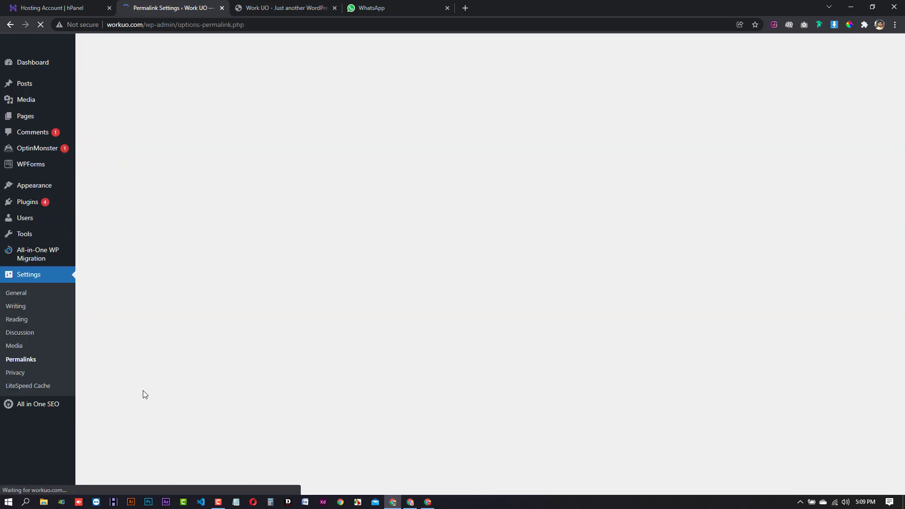
click(90, 296)
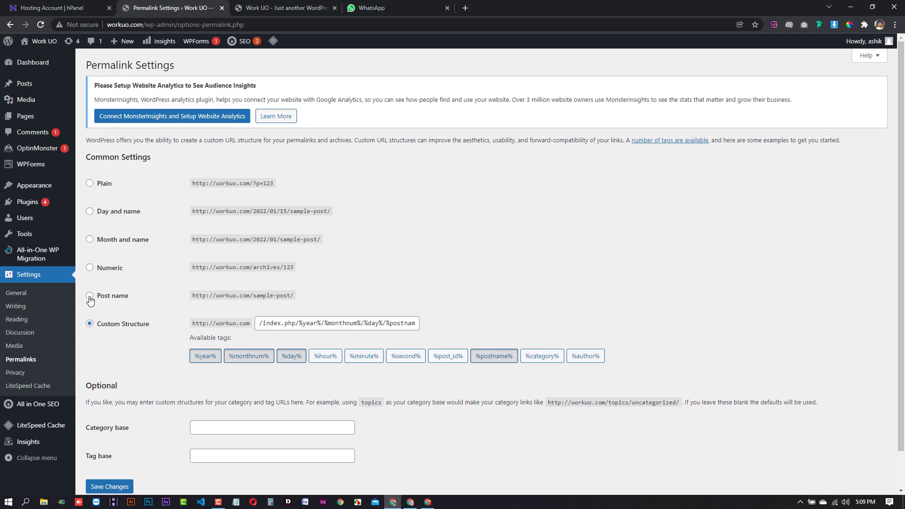
scroll(128, 445, down, 1)
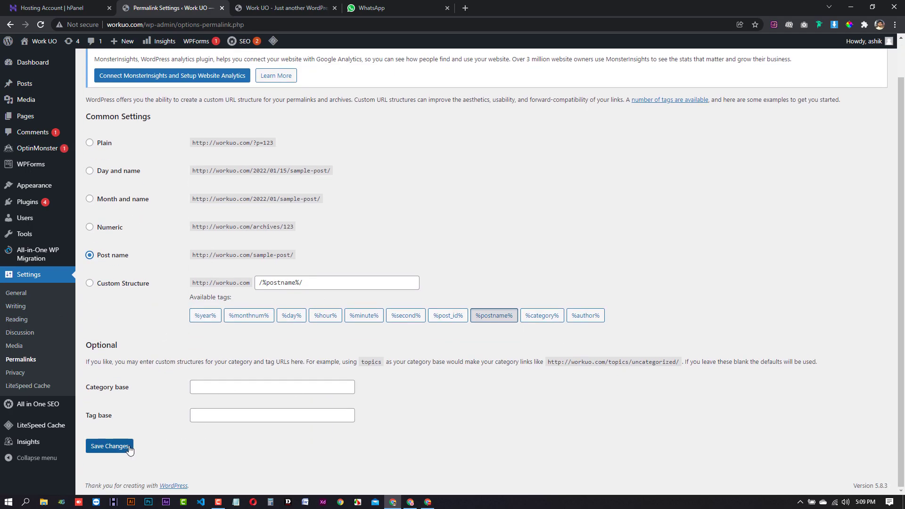
click(109, 446)
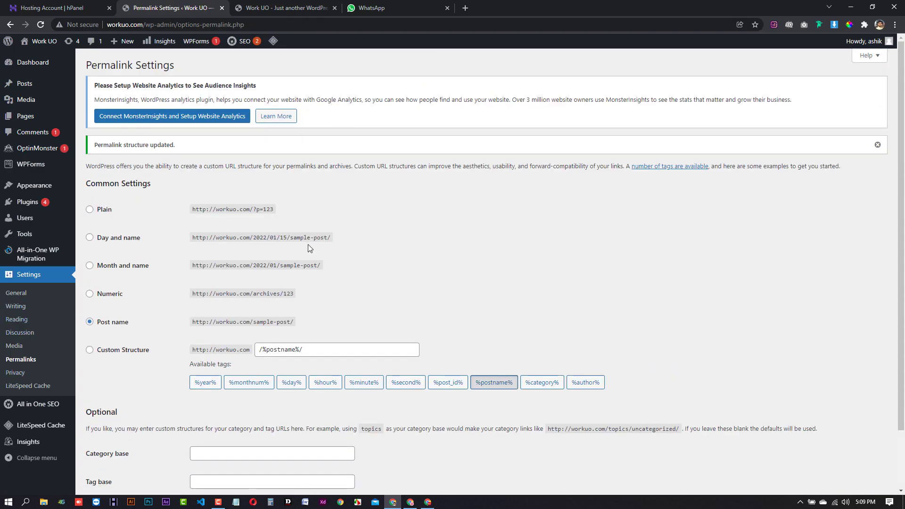
Return to the window with the Onum demos and look over the Home 7 page again
click(428, 502)
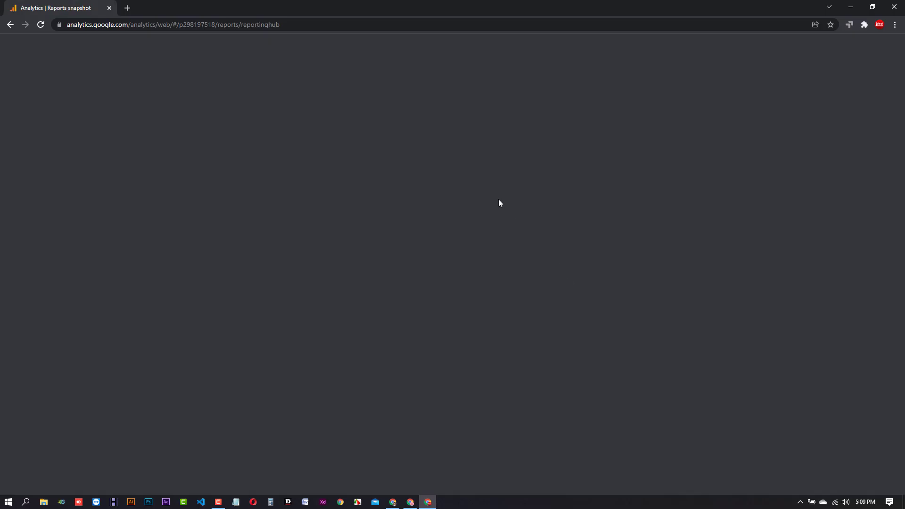
key(alt+Tab)
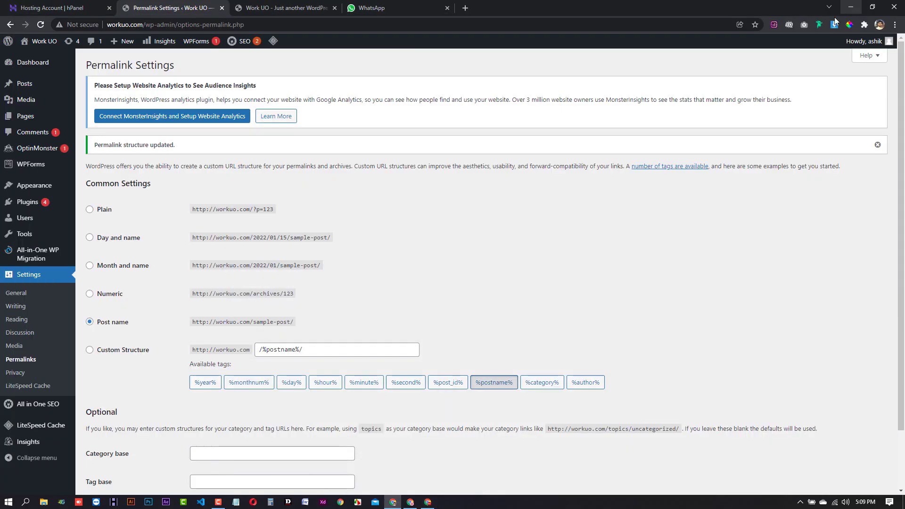
mouse_move(410, 502)
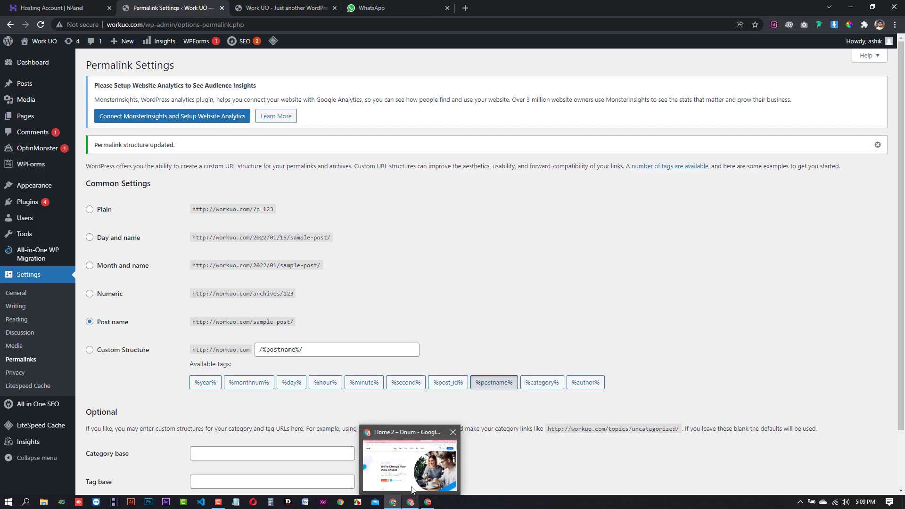
click(410, 467)
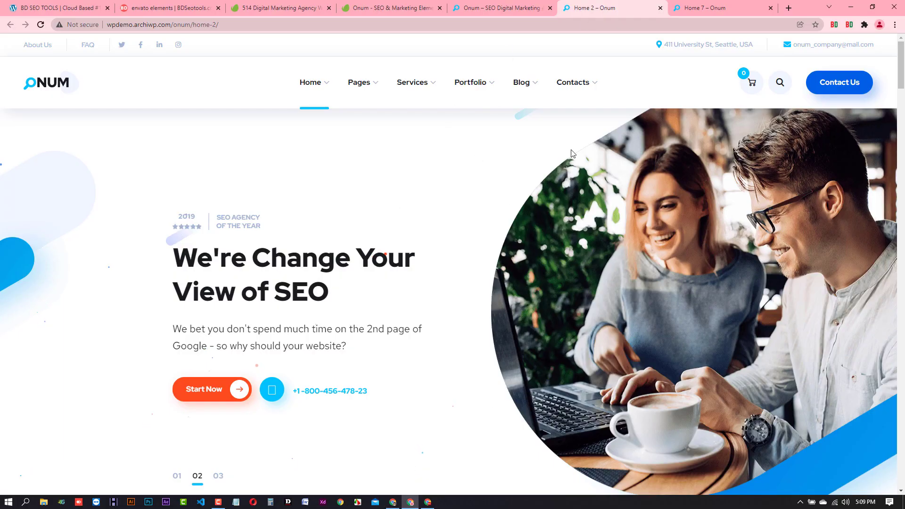
click(705, 4)
scroll(486, 297, down, 10)
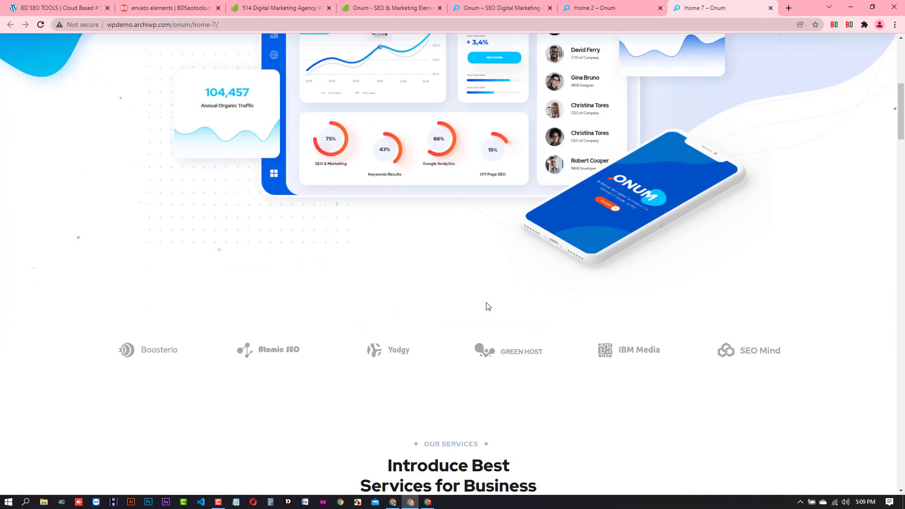
scroll(496, 305, up, 10)
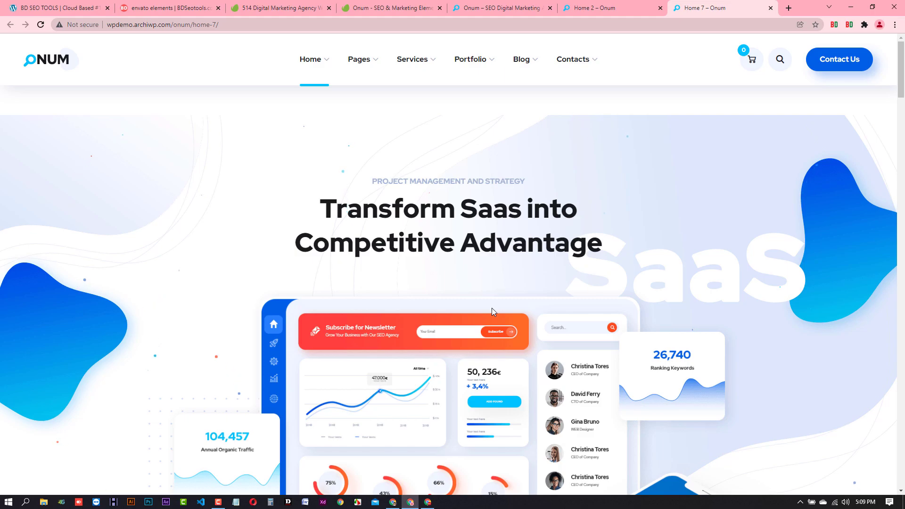
Download the Onum - SEO & Marketing Elementor WordPress Theme from its Envato Elements page, adding it to the existing project suggested by autofill
click(523, 7)
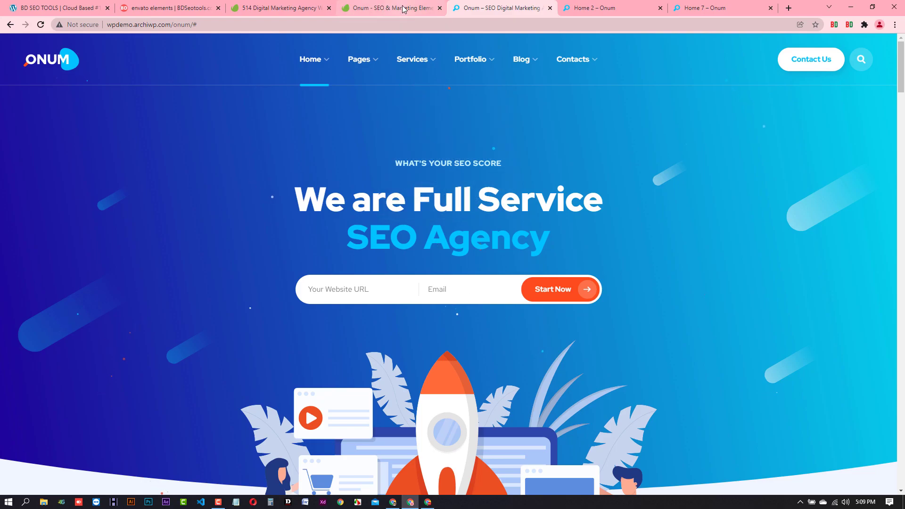
mouse_move(403, 8)
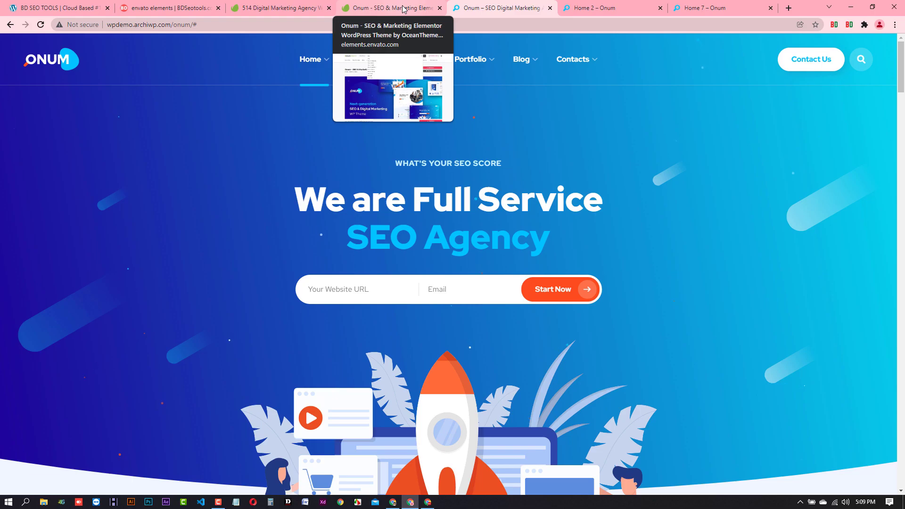
click(403, 8)
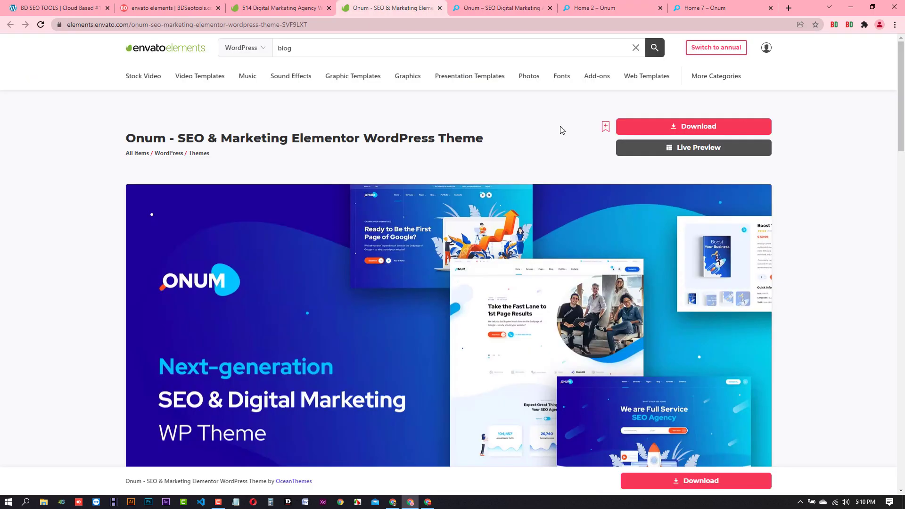
click(706, 128)
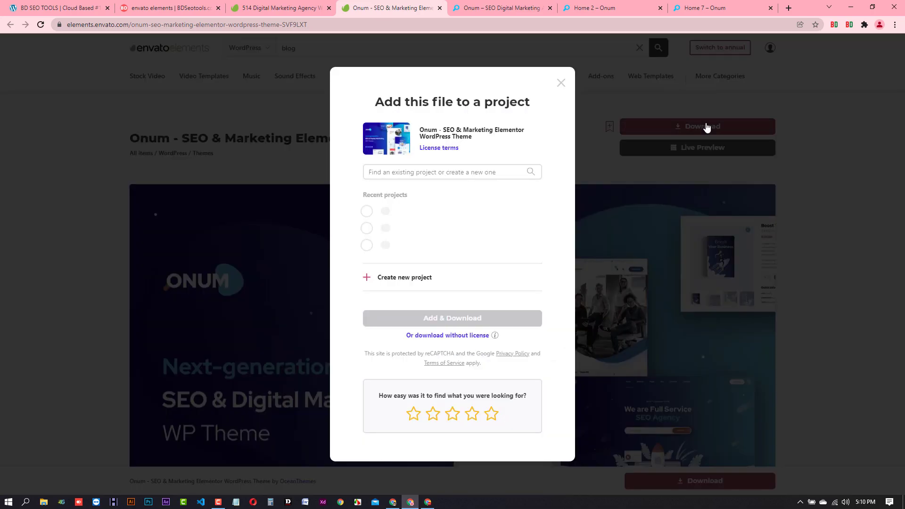
click(422, 172)
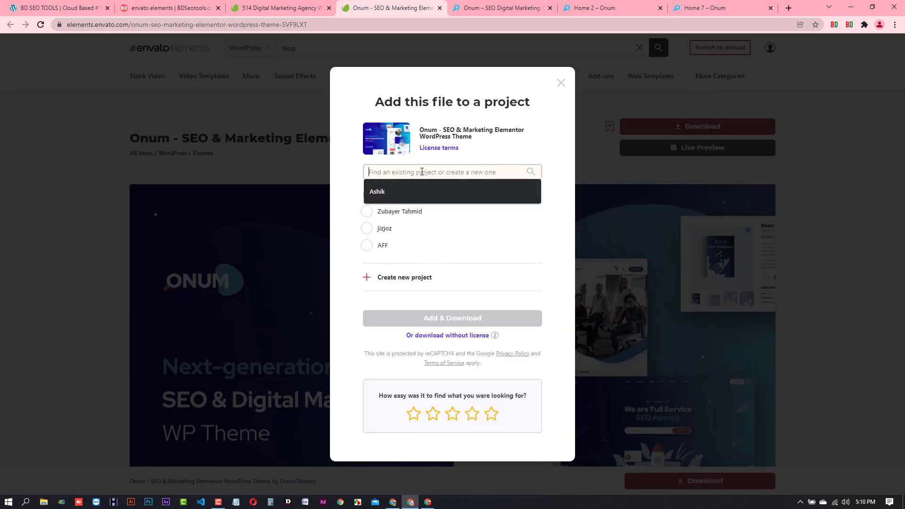
click(380, 197)
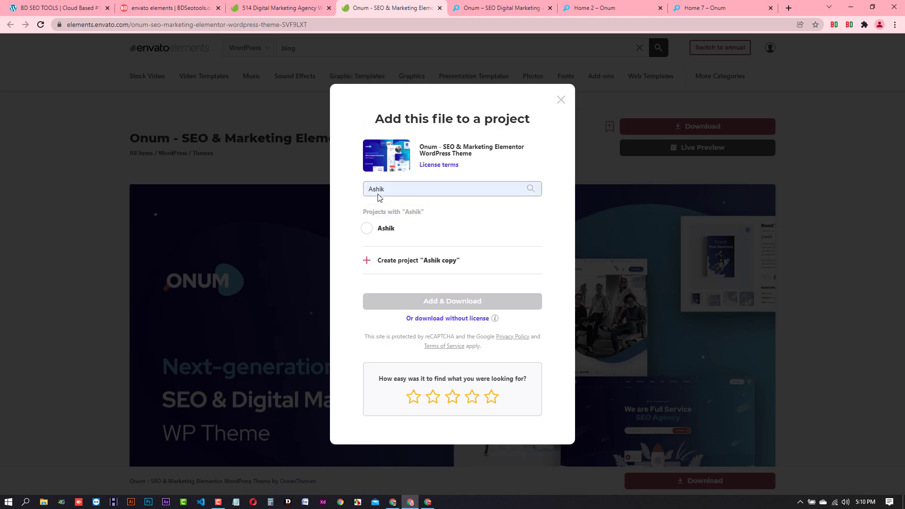
click(379, 233)
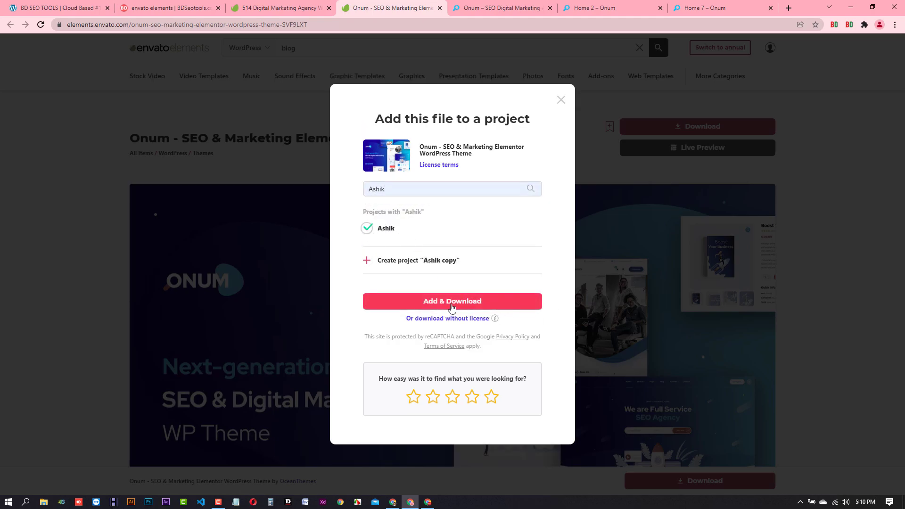
click(452, 307)
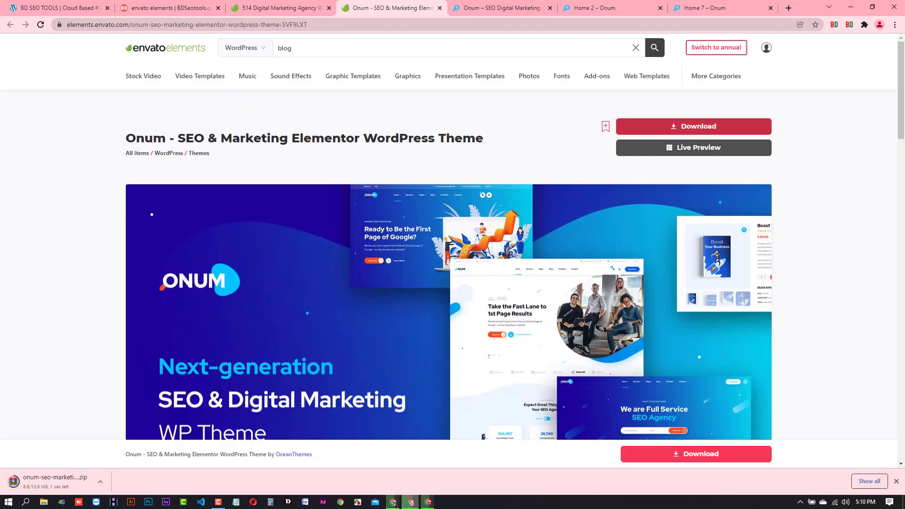
Open My Downloads in the Envato Elements account and download the Onum theme's license dated Jan 15, 2022
click(765, 50)
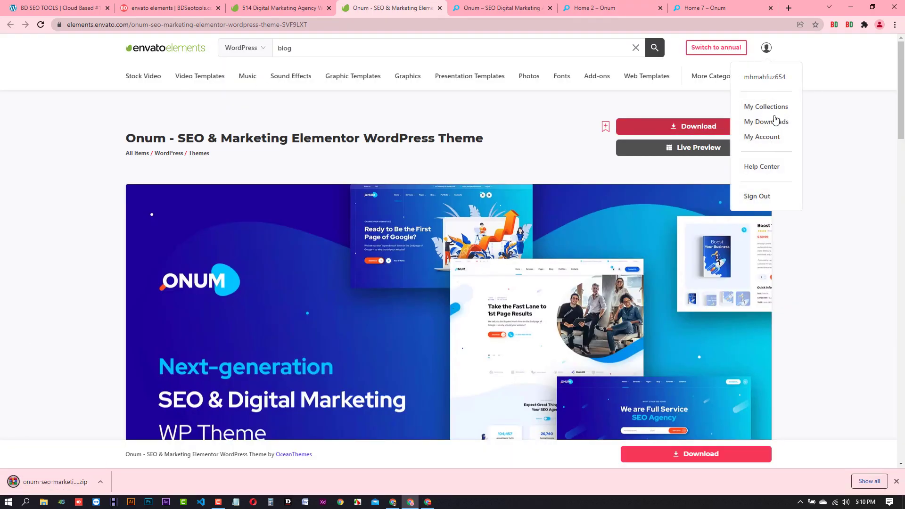
click(772, 123)
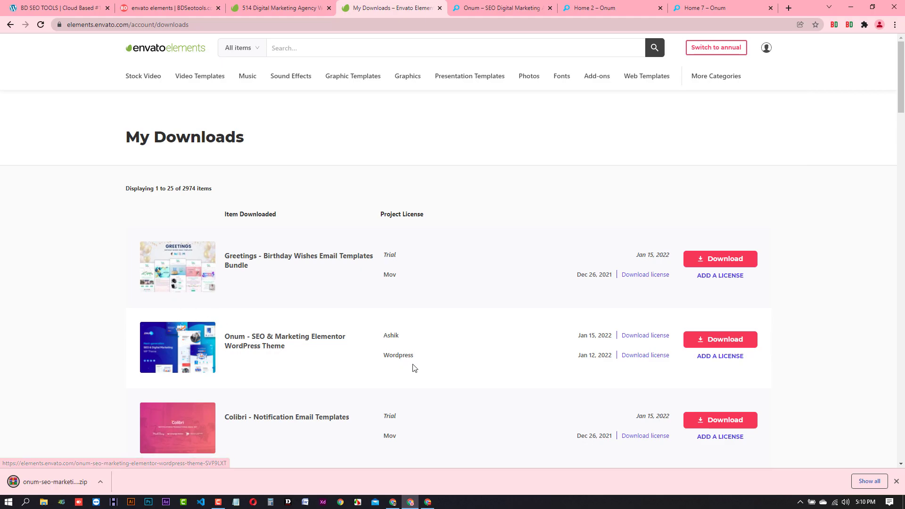
scroll(330, 349, down, 1)
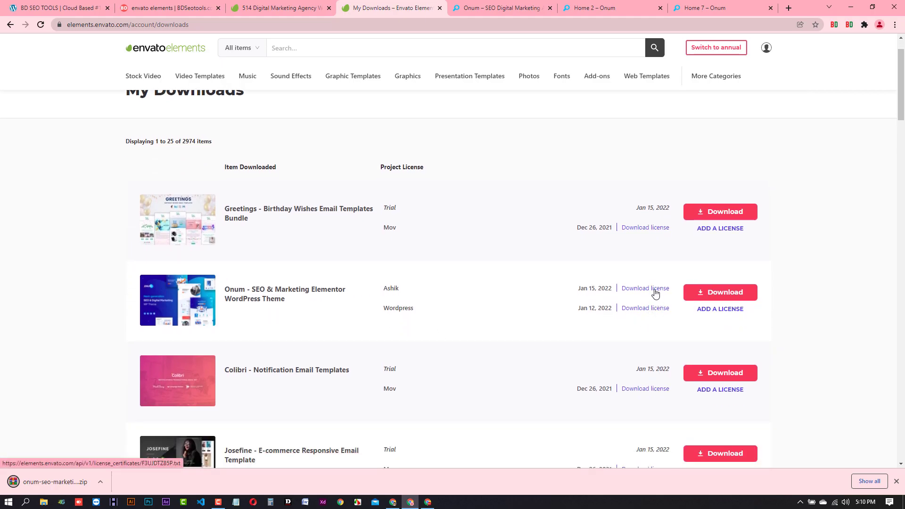
click(654, 290)
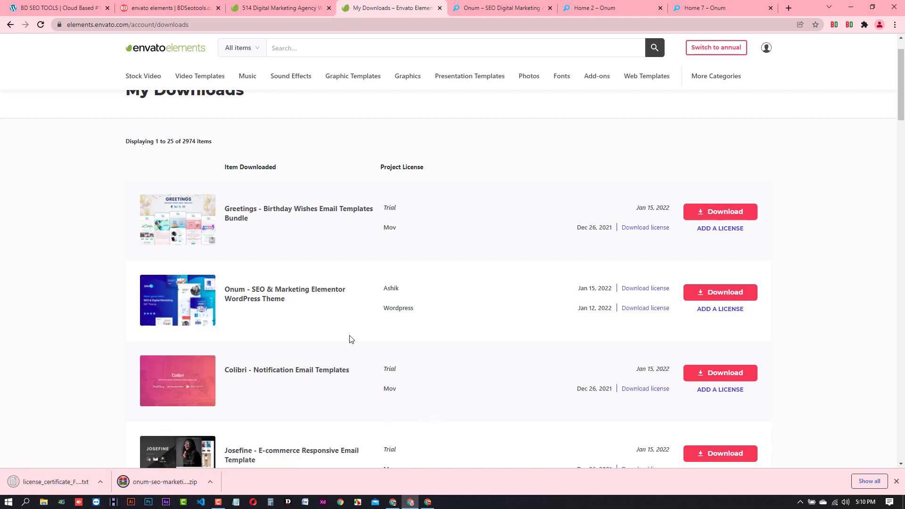
scroll(292, 313, up, 1)
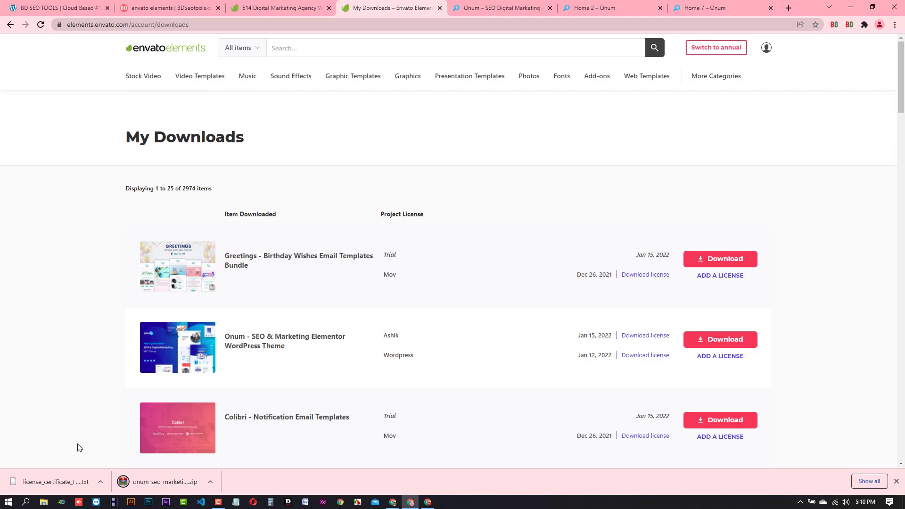
Look through the open Onum demo pages and return to the window with the Work UO WordPress dashboard
click(315, 6)
click(500, 8)
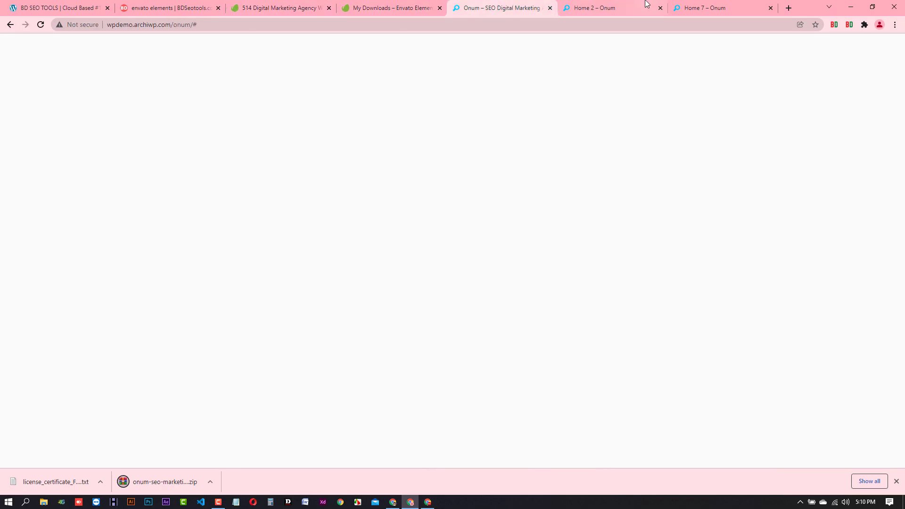
click(596, 7)
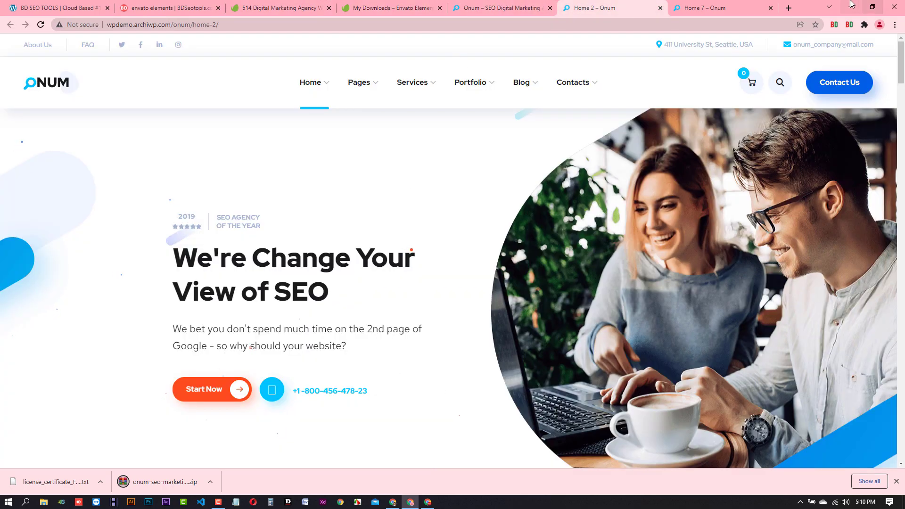
click(850, 7)
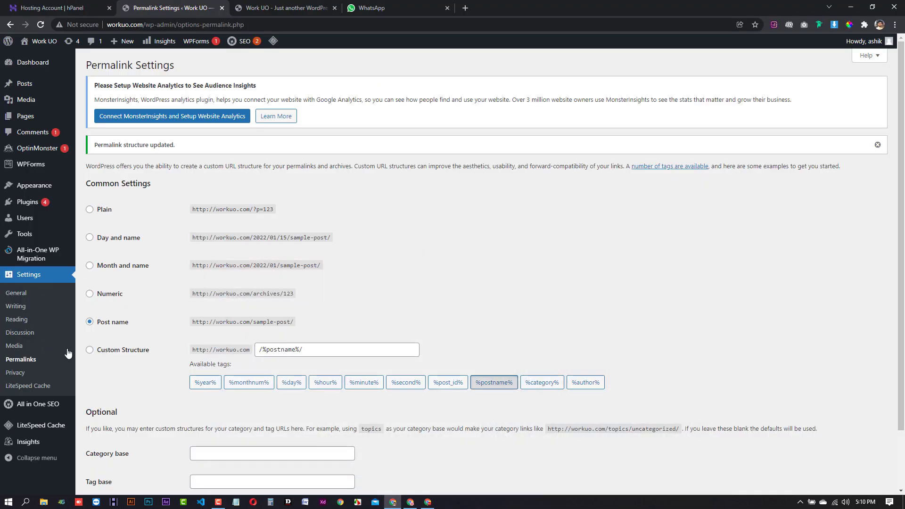
Open the Themes page of the Work UO dashboard and bring up the form for uploading a new theme
scroll(283, 377, down, 2)
click(120, 453)
mouse_move(34, 185)
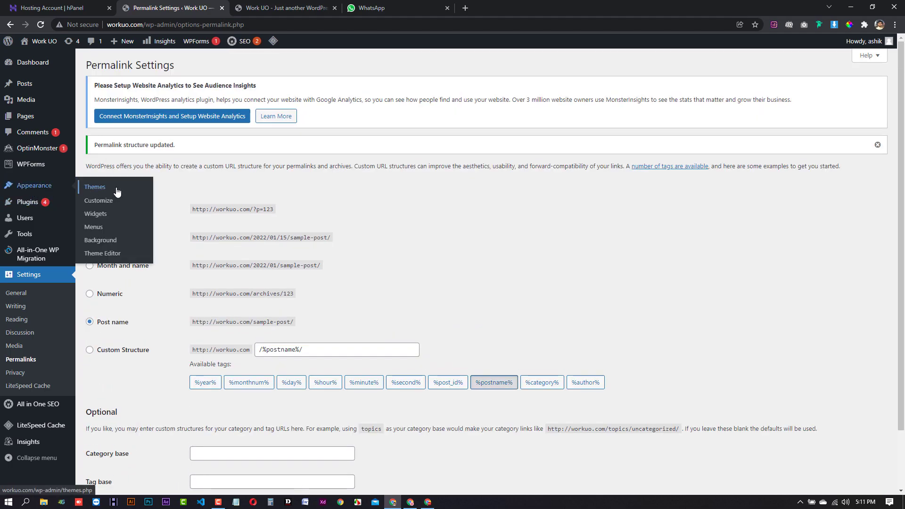
click(107, 191)
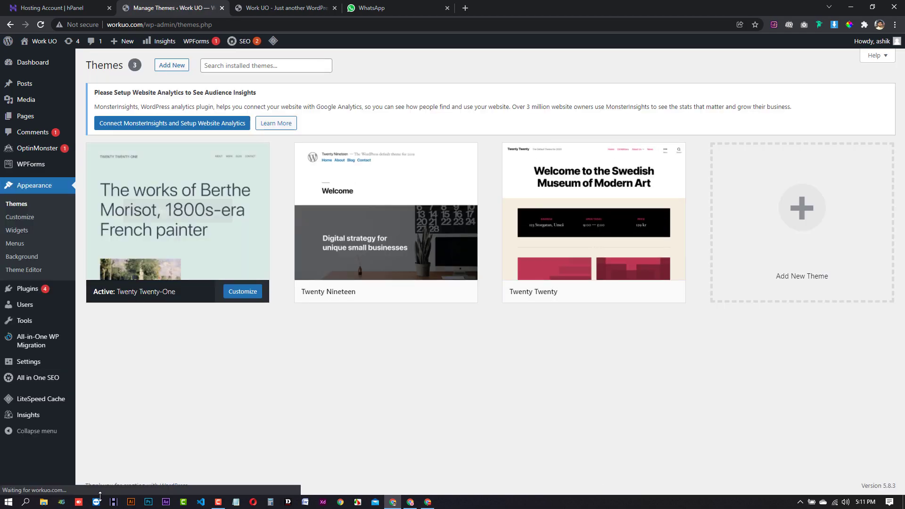
click(172, 65)
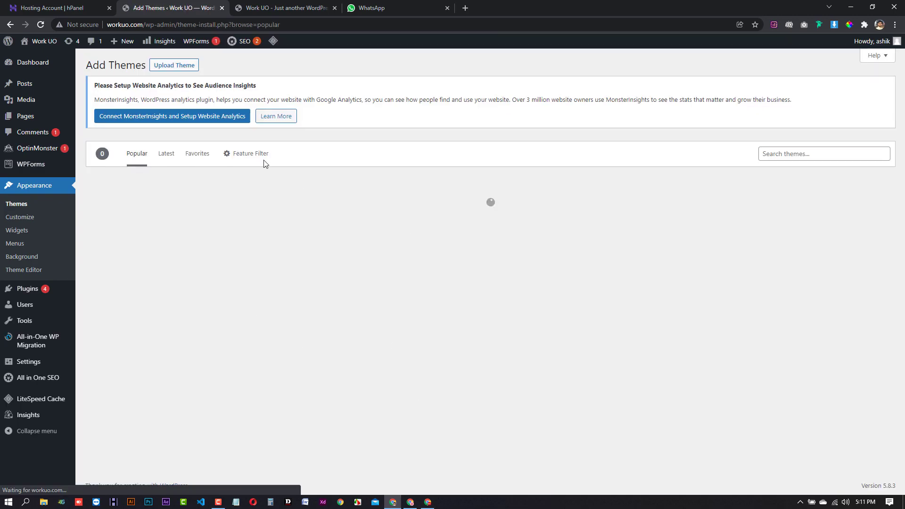
click(181, 67)
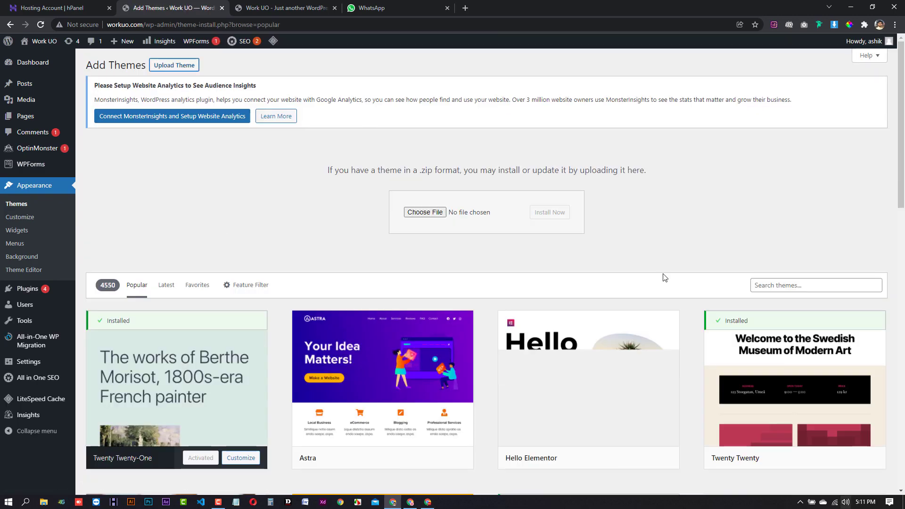
Browse to Downloads from the theme file chooser and extract the downloaded Onum theme archive into its own folder
click(424, 212)
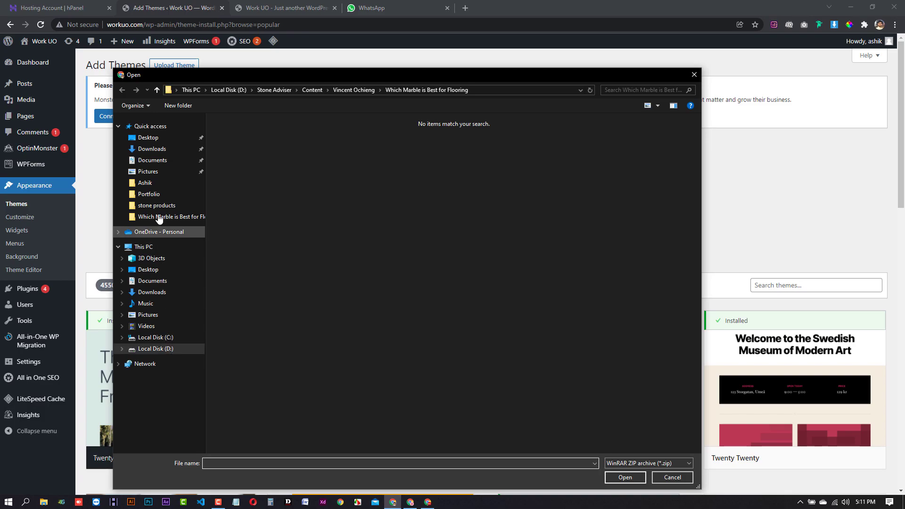
click(159, 294)
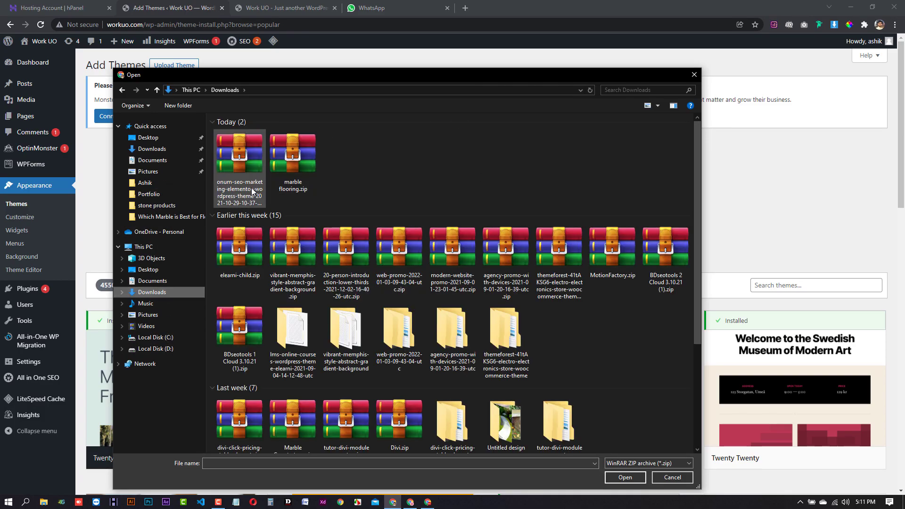
click(252, 191)
right_click(252, 190)
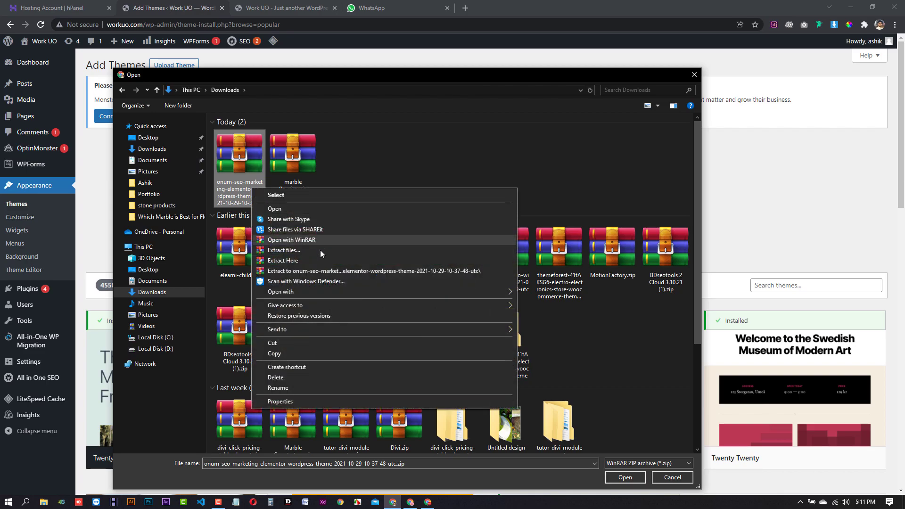
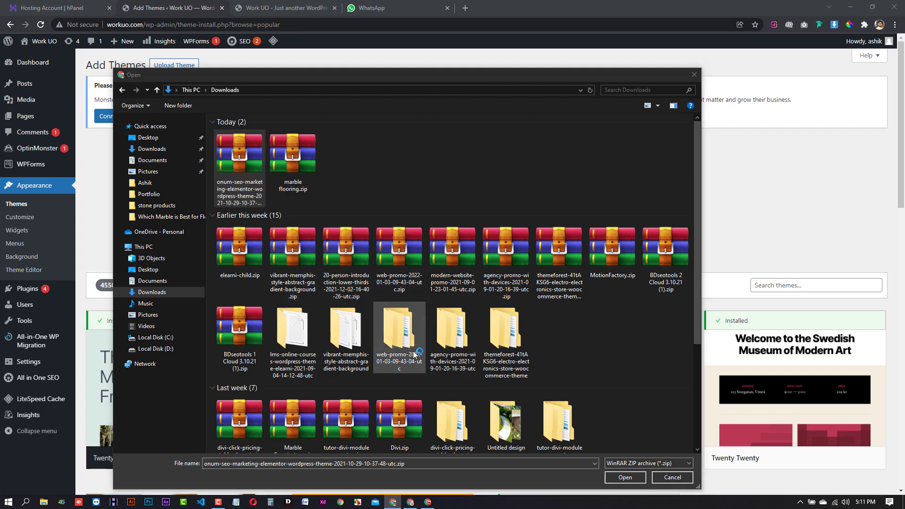
click(480, 349)
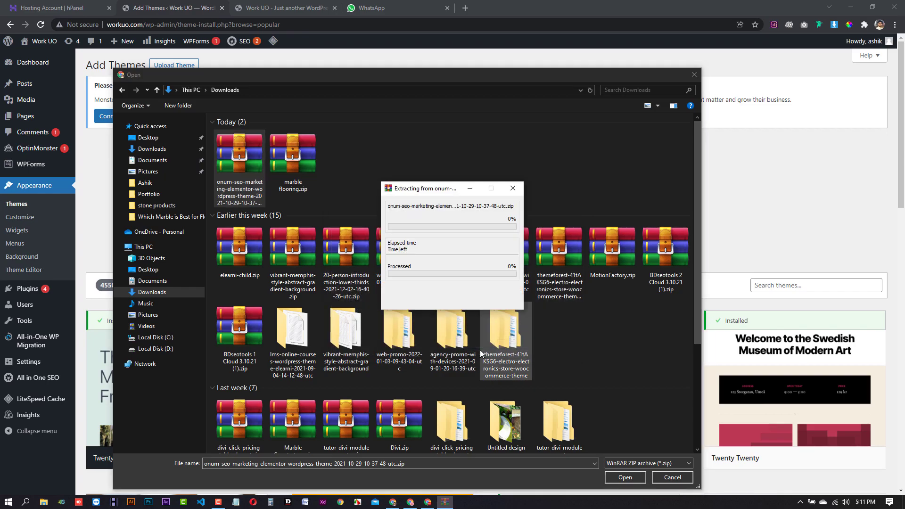
Choose onum.zip from the extracted Onum theme folder and install it as a theme
double_click(332, 171)
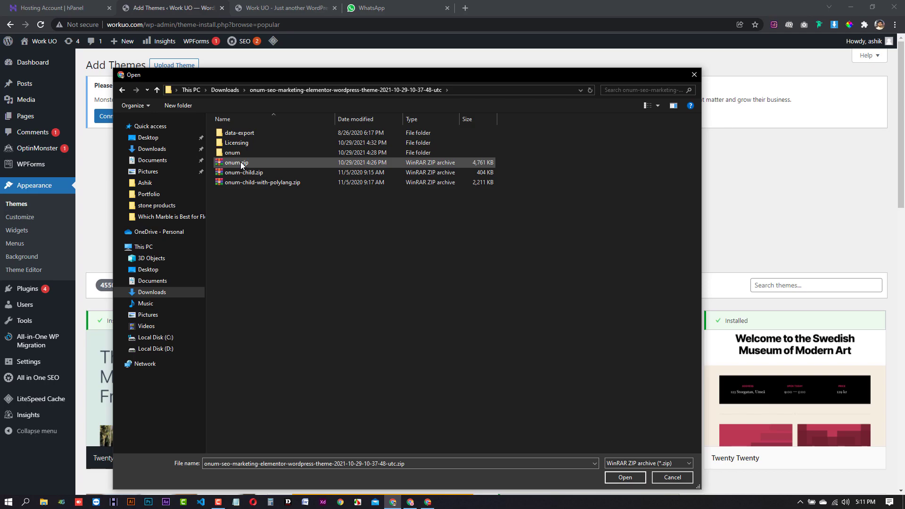
click(242, 163)
click(633, 478)
click(547, 213)
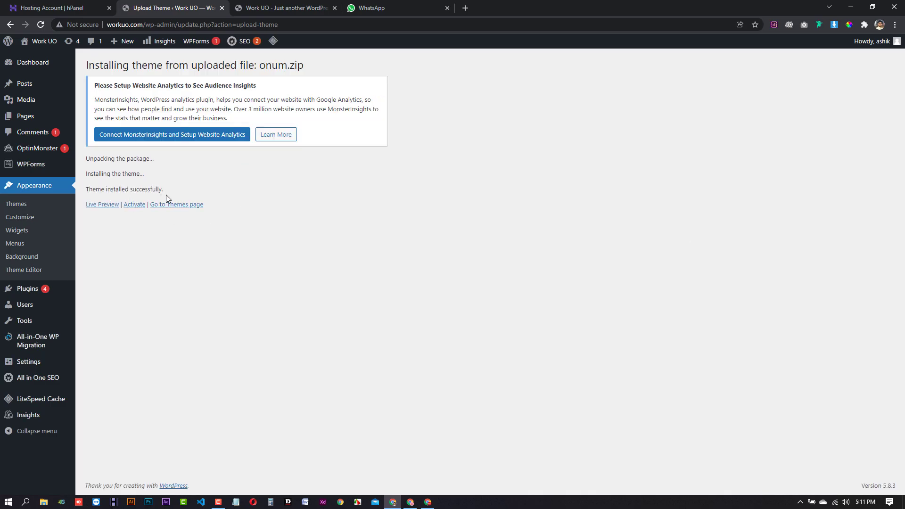
Add another theme by uploading and installing onum-child.zip from the extracted Onum folder
click(179, 209)
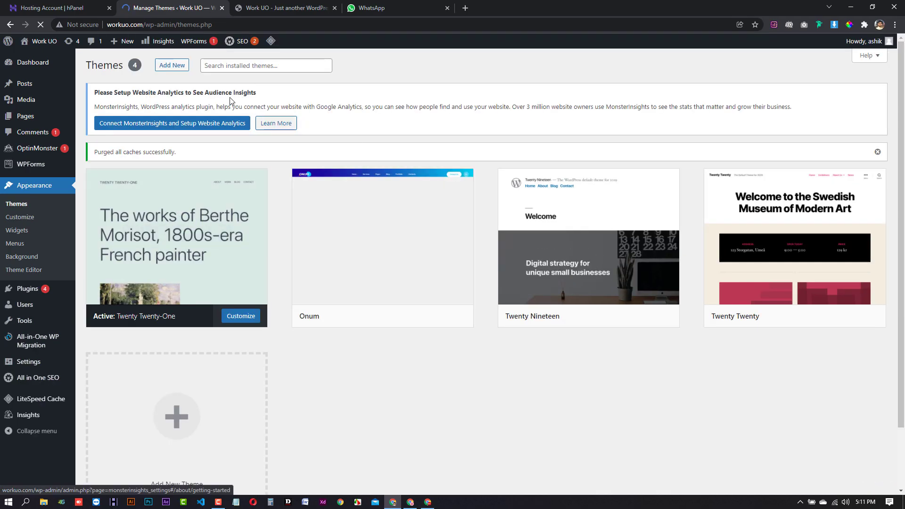
click(177, 68)
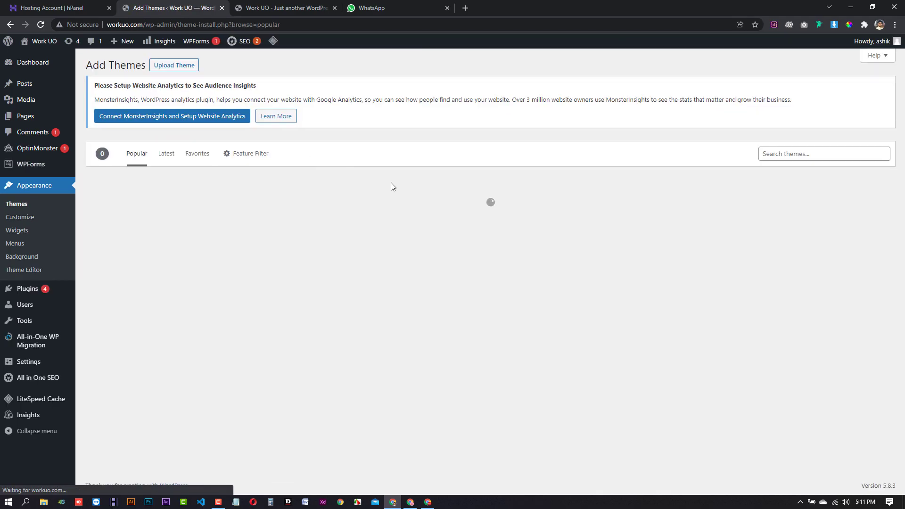
click(178, 69)
click(432, 213)
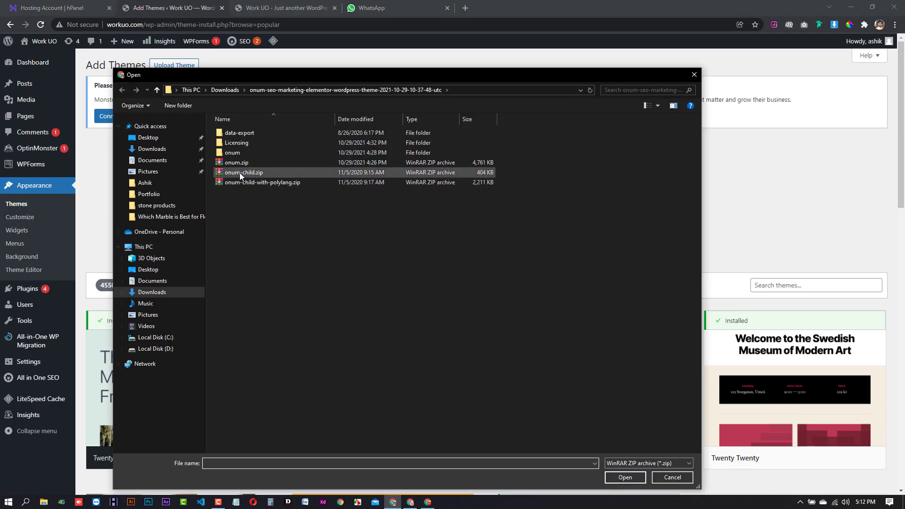
click(245, 172)
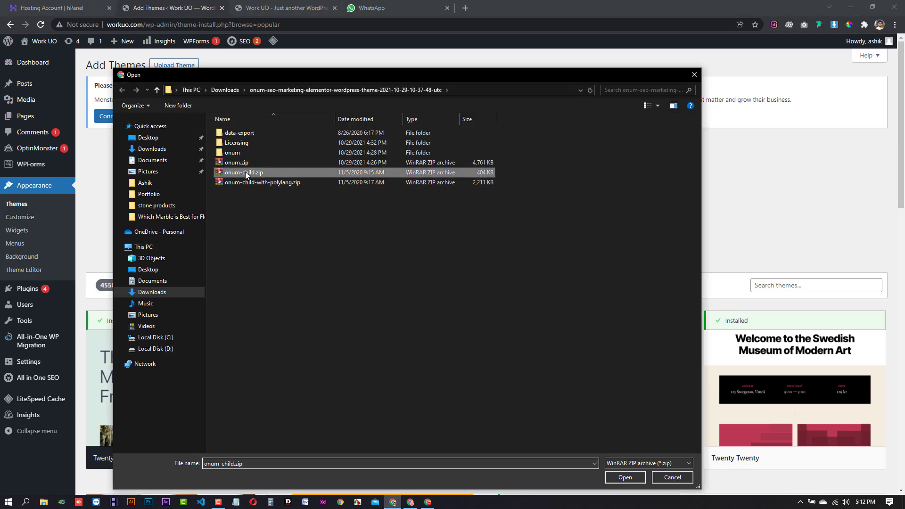
click(626, 477)
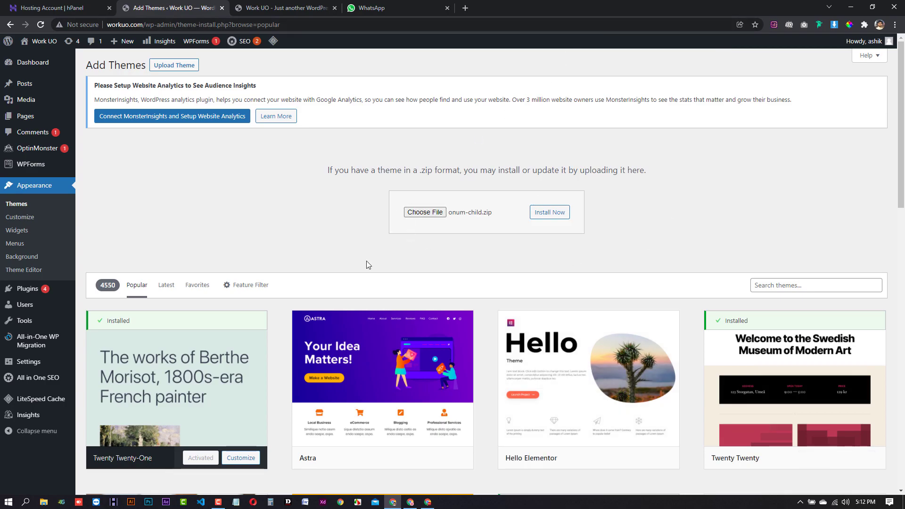
click(556, 214)
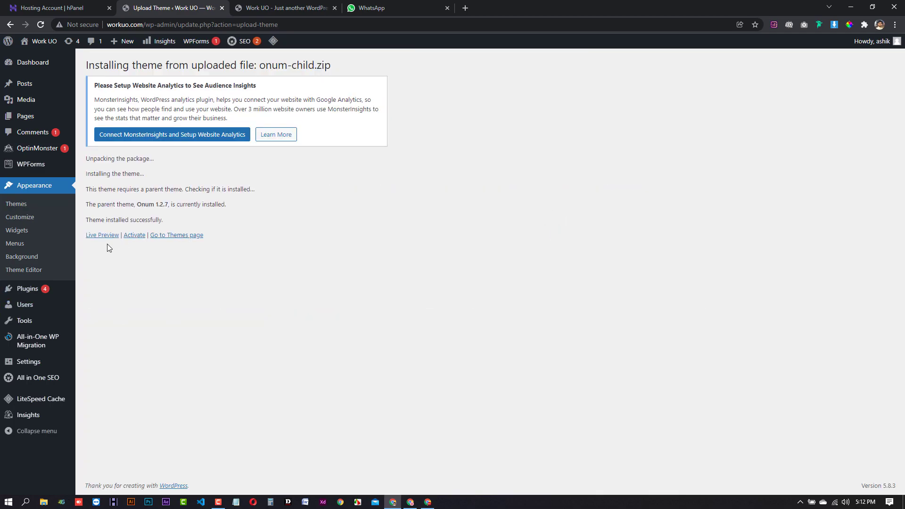
Activate the Onum Child theme and look over the list of installed themes
click(133, 239)
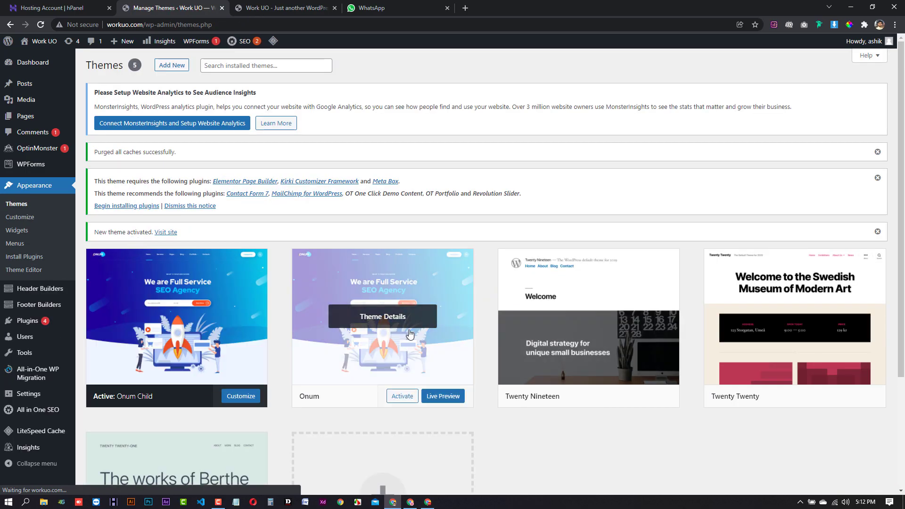
scroll(410, 334, down, 3)
scroll(190, 262, up, 3)
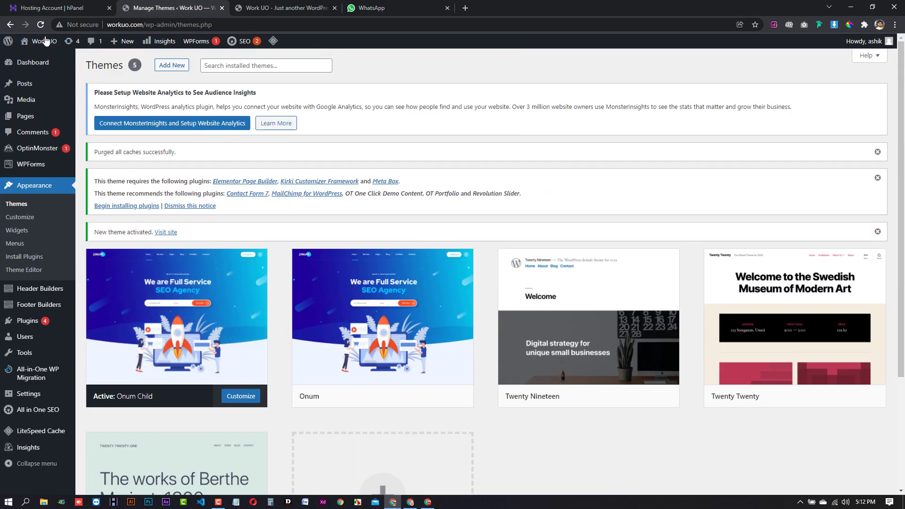
Open the workuo.com front page in a new tab and compare it with the copy loaded before the theme change
middle_click(43, 61)
click(301, 8)
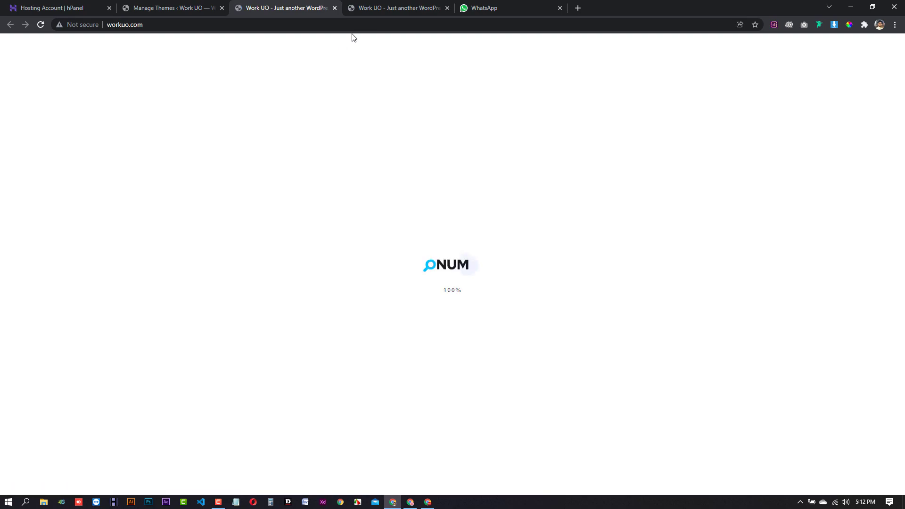
click(394, 8)
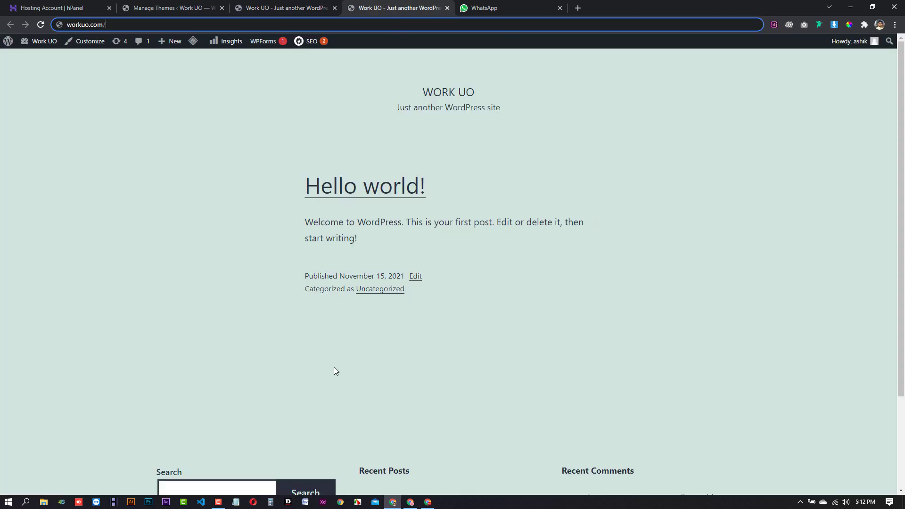
click(289, 5)
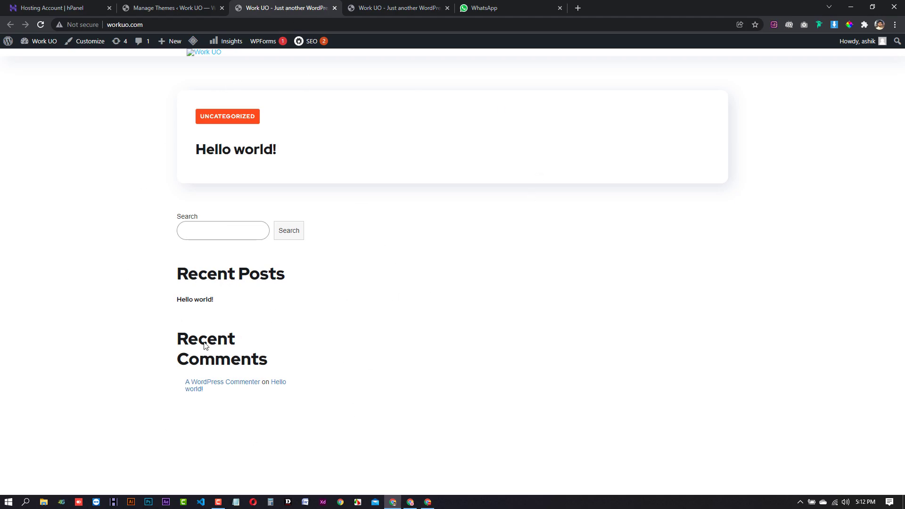
Switch to the Onum Home 2 demo, look over its opening and services sections, and toggle the Before/After statistics
click(410, 502)
scroll(409, 280, down, 7)
scroll(443, 307, up, 7)
scroll(481, 297, down, 11)
scroll(488, 303, down, 3)
scroll(446, 146, up, 2)
click(456, 151)
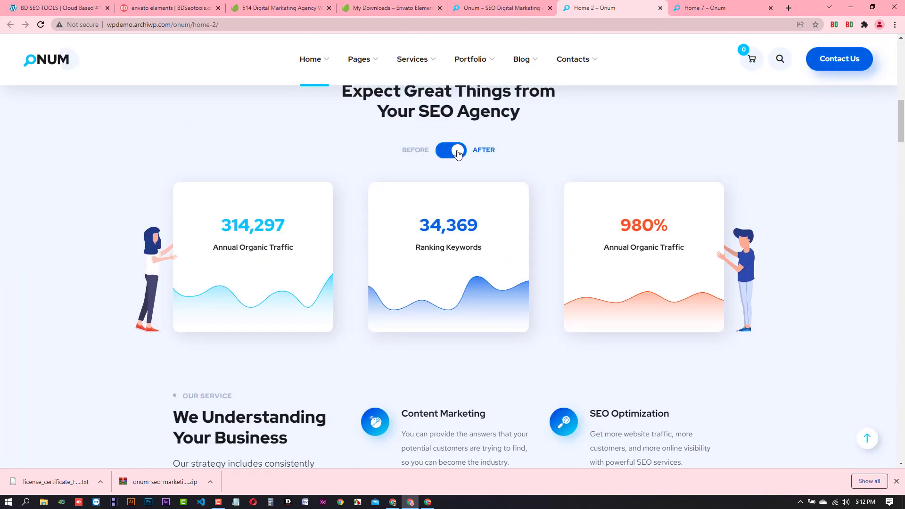
click(456, 151)
scroll(468, 309, down, 9)
scroll(328, 200, up, 4)
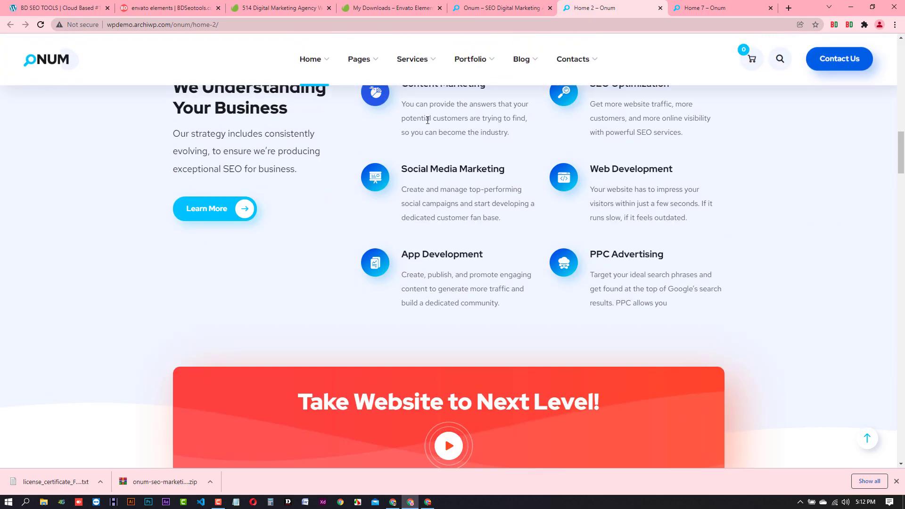
Examine the rest of the Onum Home 2 demo, including its video banner, About Us, leadership team and pricing plan sections
scroll(448, 255, down, 5)
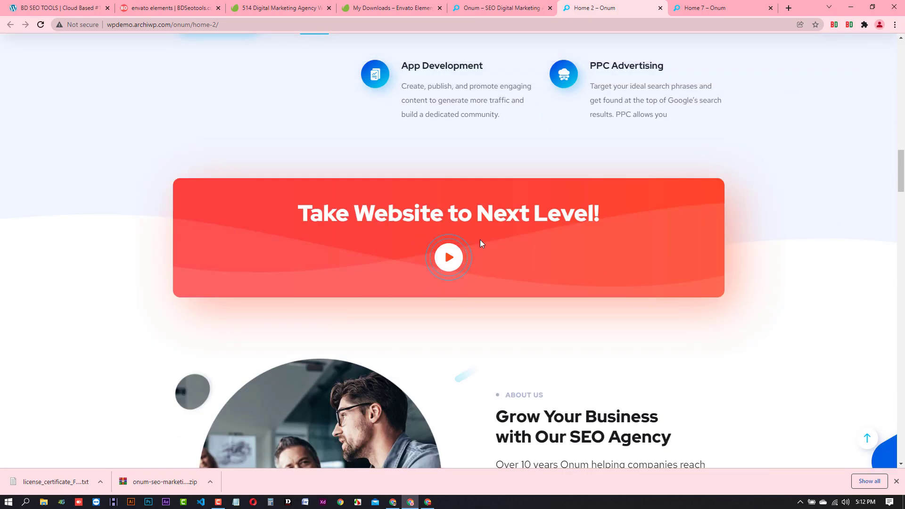
scroll(455, 231, down, 3)
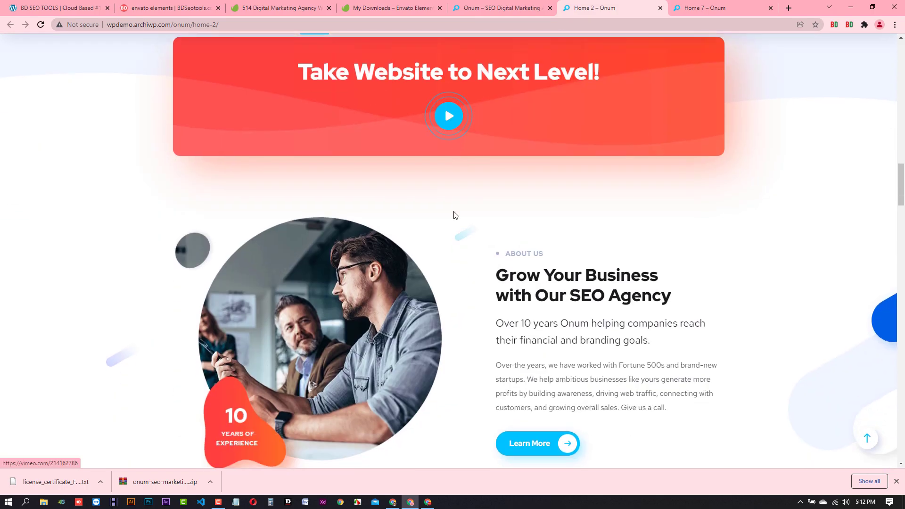
scroll(457, 235, down, 5)
scroll(514, 209, down, 6)
scroll(227, 250, down, 5)
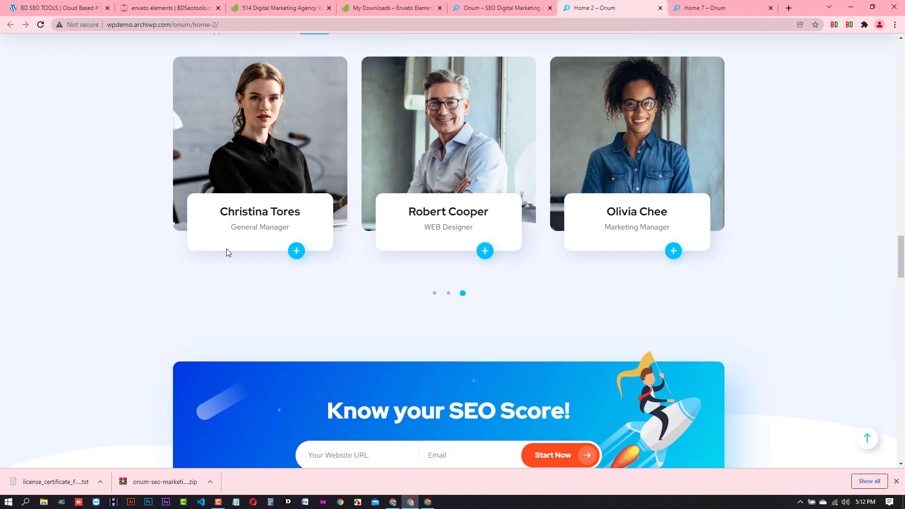
scroll(471, 257, down, 7)
scroll(441, 259, down, 3)
scroll(443, 264, up, 2)
scroll(466, 287, down, 4)
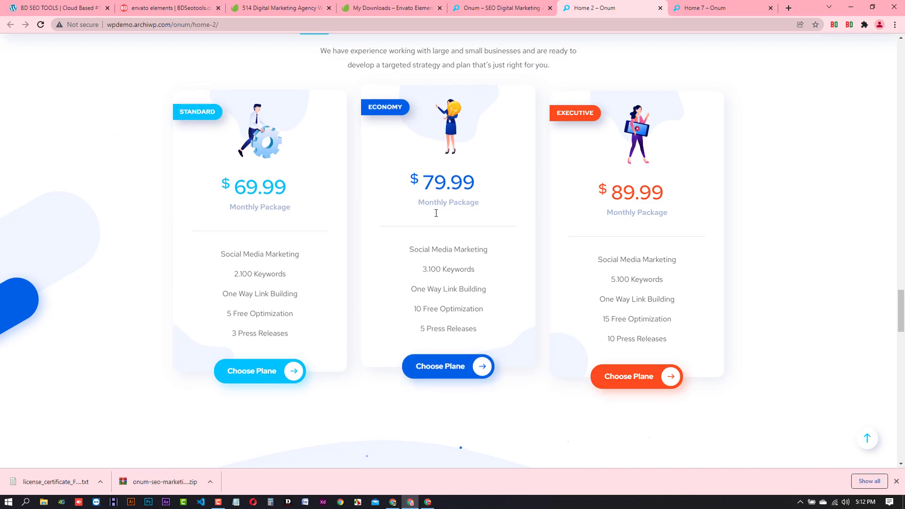
scroll(481, 301, down, 10)
scroll(480, 300, up, 10)
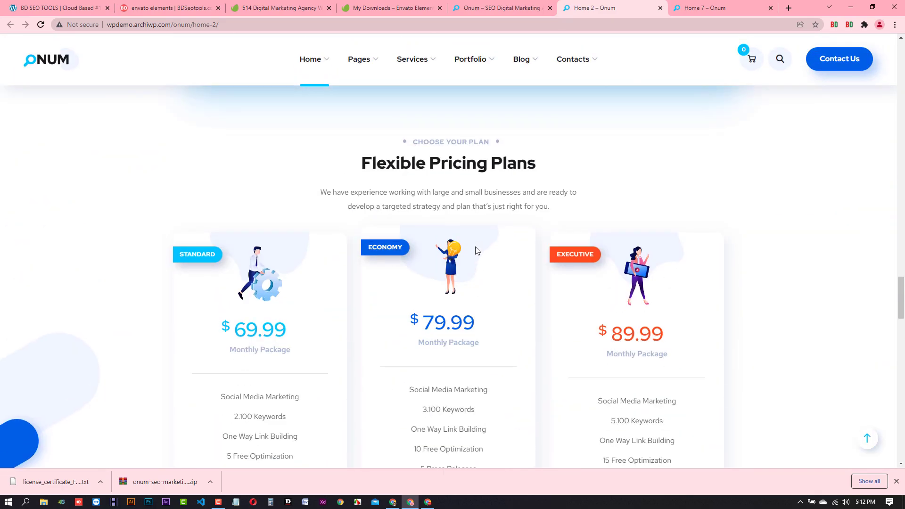
scroll(486, 271, up, 10)
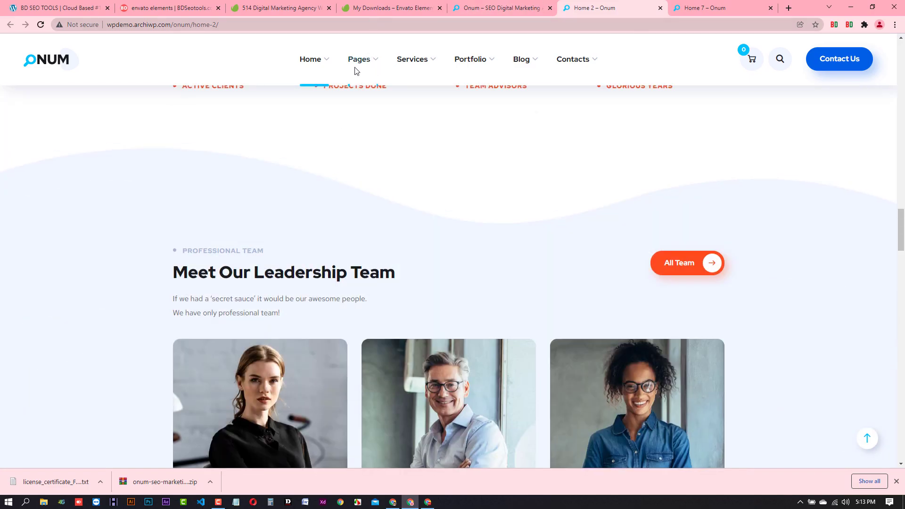
Return to the workuo.com site and read the Themes page notice about the plugins the theme requires
click(395, 502)
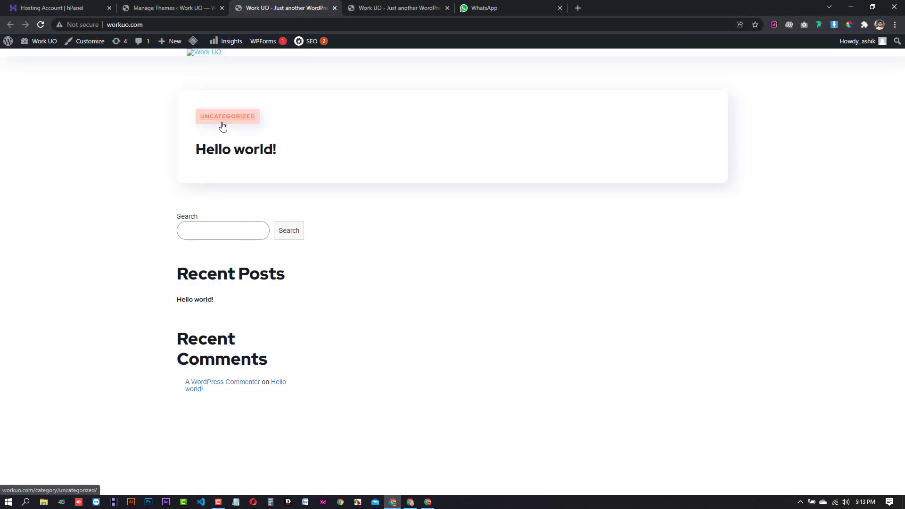
click(194, 4)
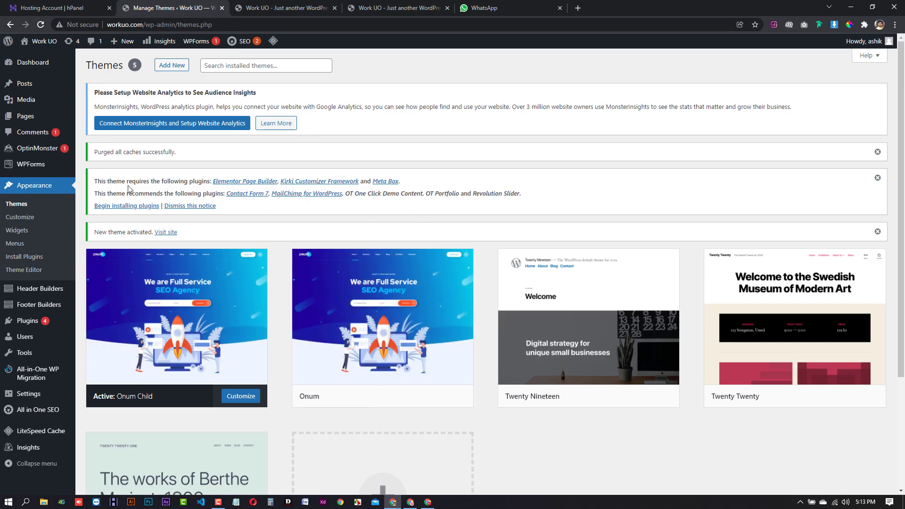
drag(110, 180, 411, 174)
click(412, 168)
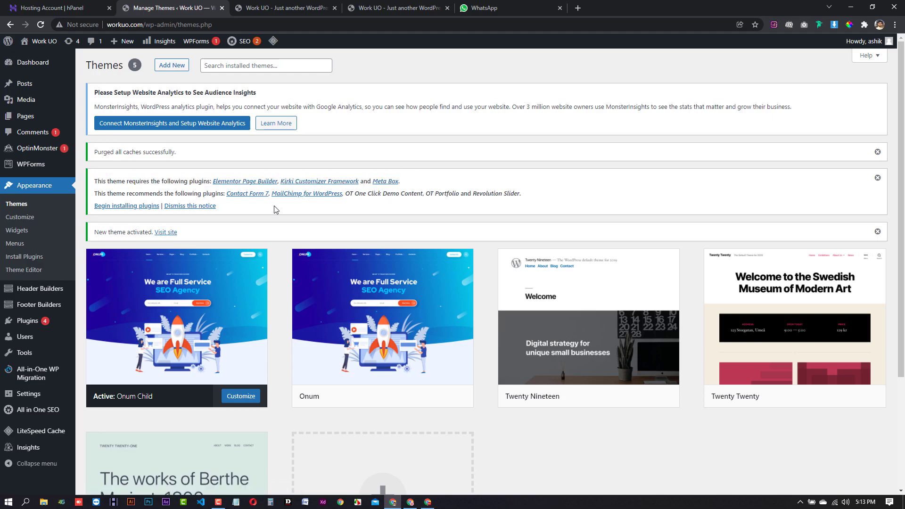
Begin installing the theme's plugins, selecting all eight required and recommended ones for a bulk install, and follow the installation to its end
click(130, 208)
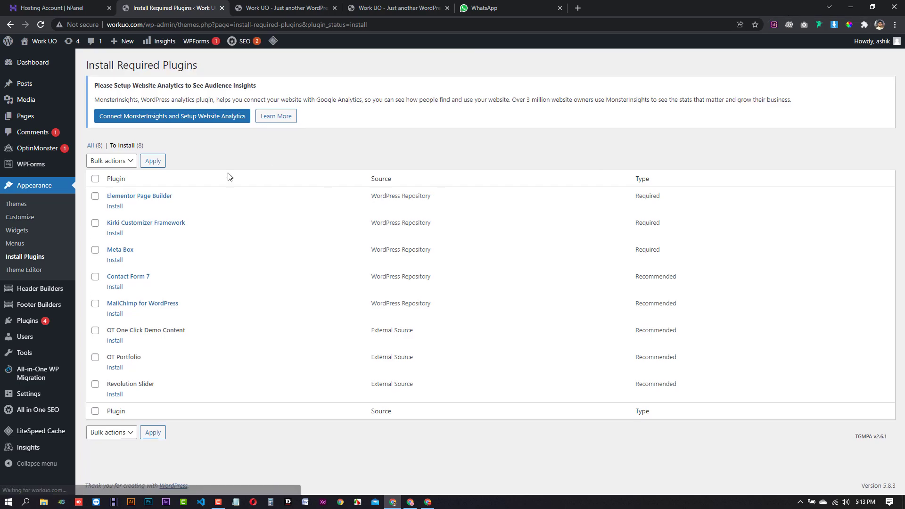
click(95, 179)
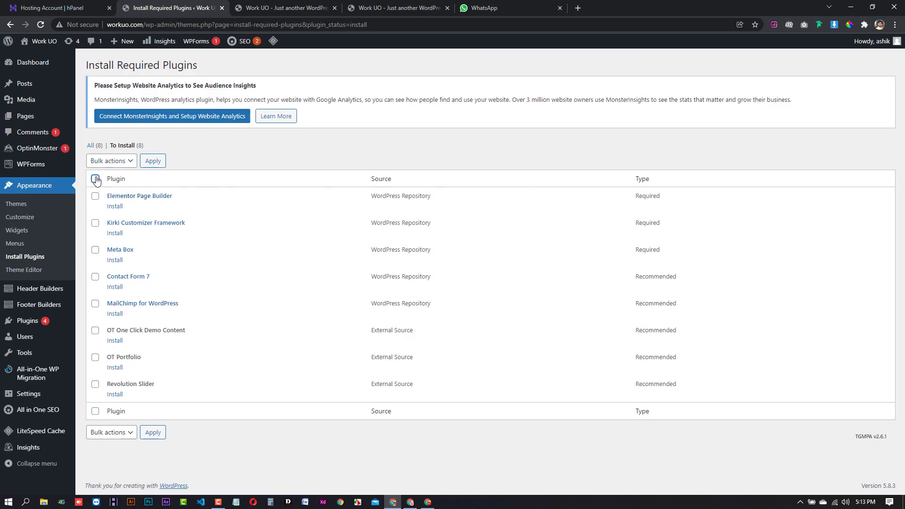
click(96, 200)
click(96, 201)
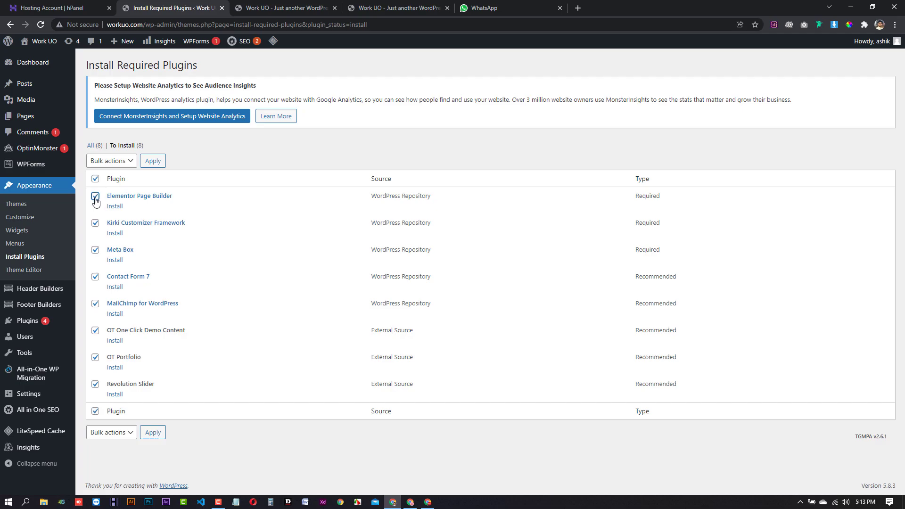
click(131, 162)
click(113, 183)
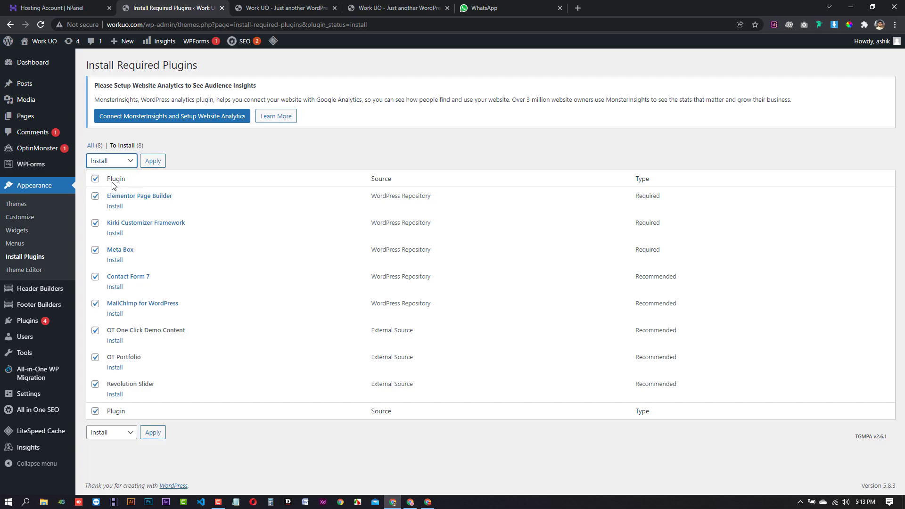
click(153, 161)
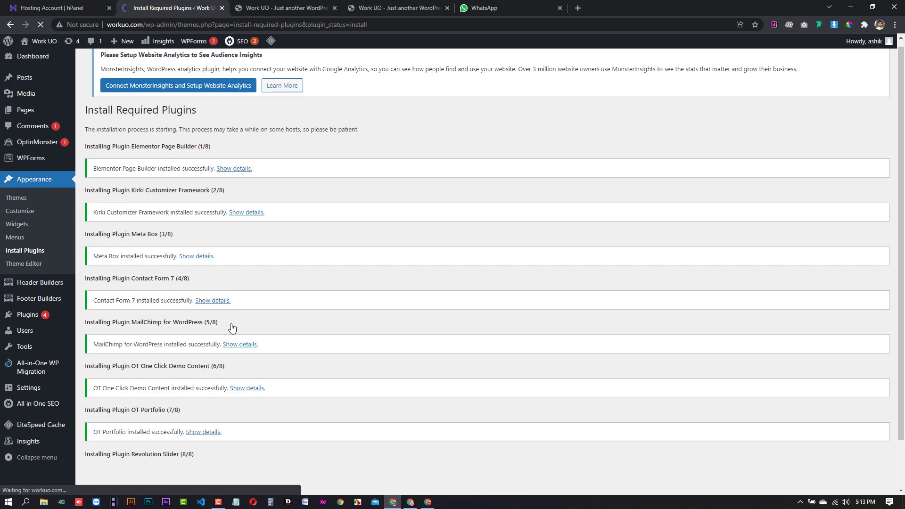
scroll(198, 386, down, 1)
scroll(197, 428, up, 1)
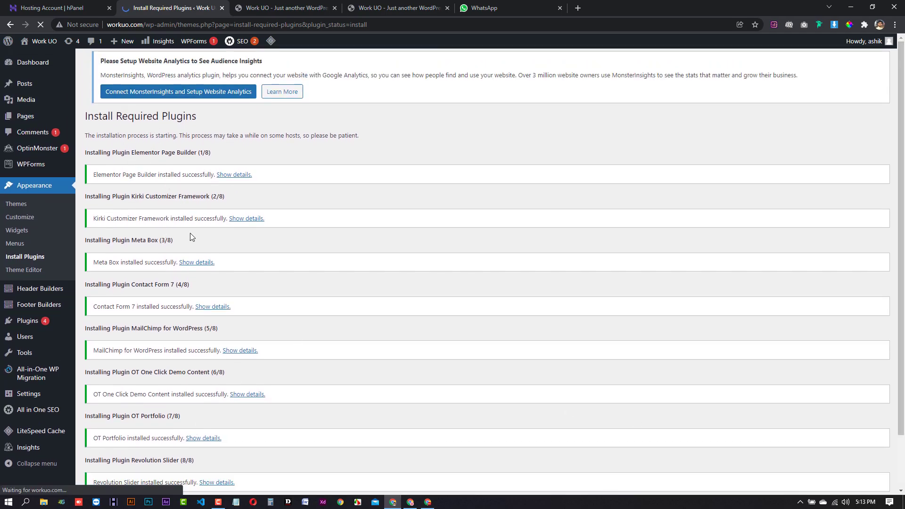
scroll(198, 410, down, 1)
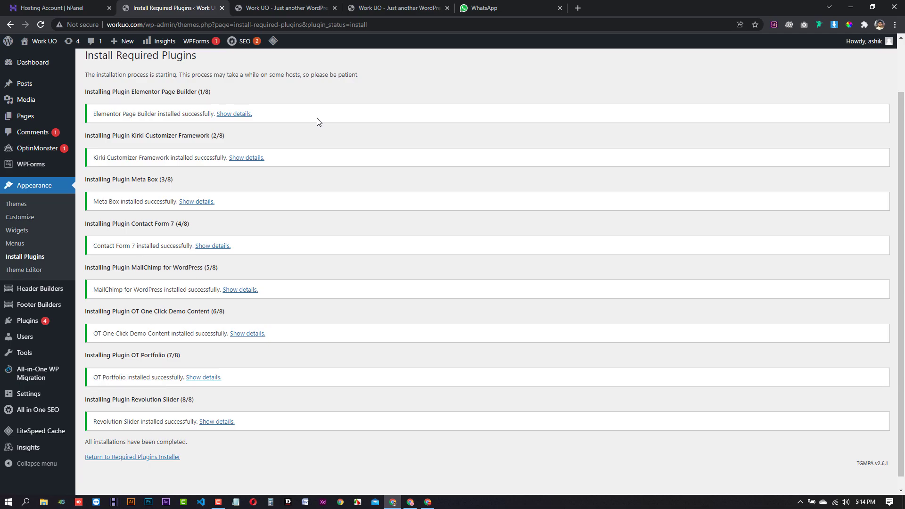
scroll(151, 470, down, 1)
Return to the required plugins installer and bulk activate all eight installed plugins
click(151, 446)
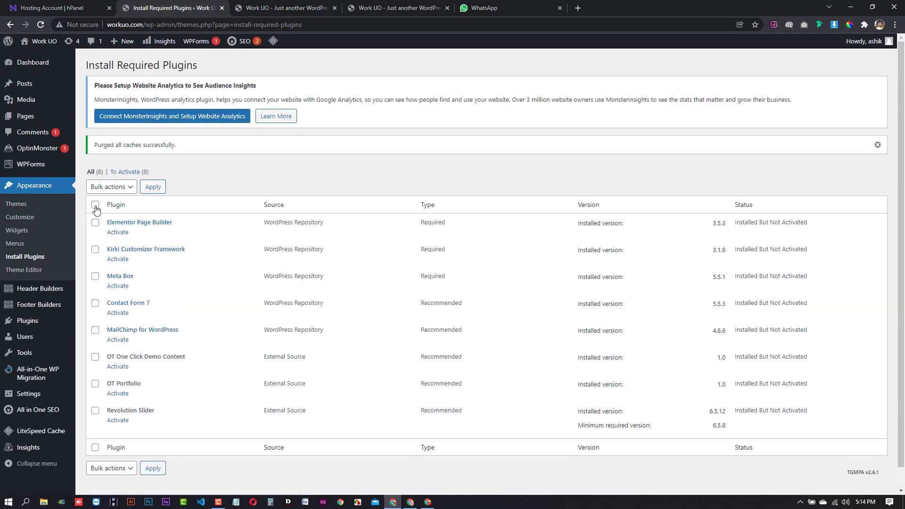
click(96, 205)
click(116, 187)
click(106, 227)
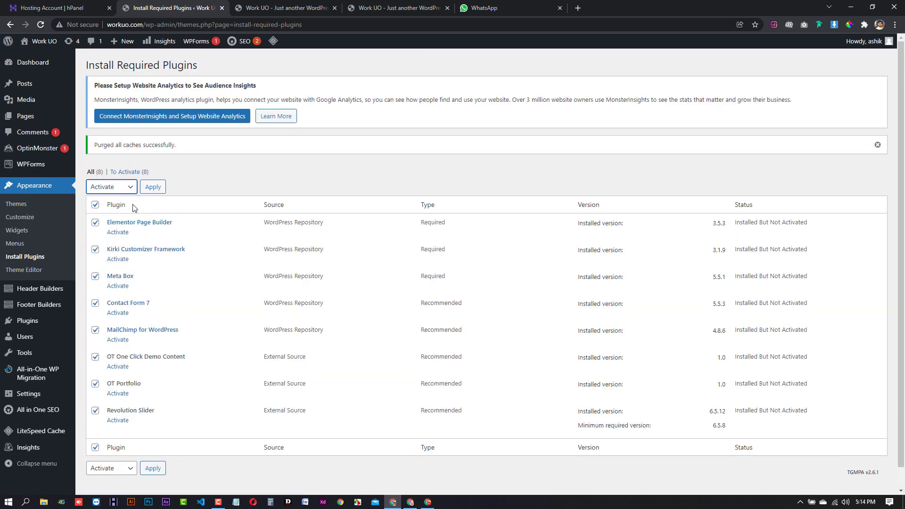
click(159, 189)
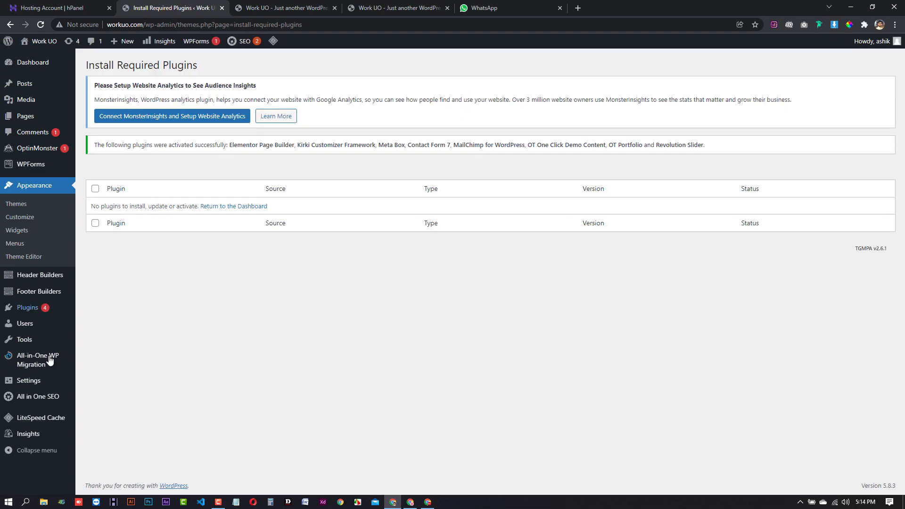
Reload the workuo.com front page to check it with the plugins active, and return to the WordPress admin
click(295, 5)
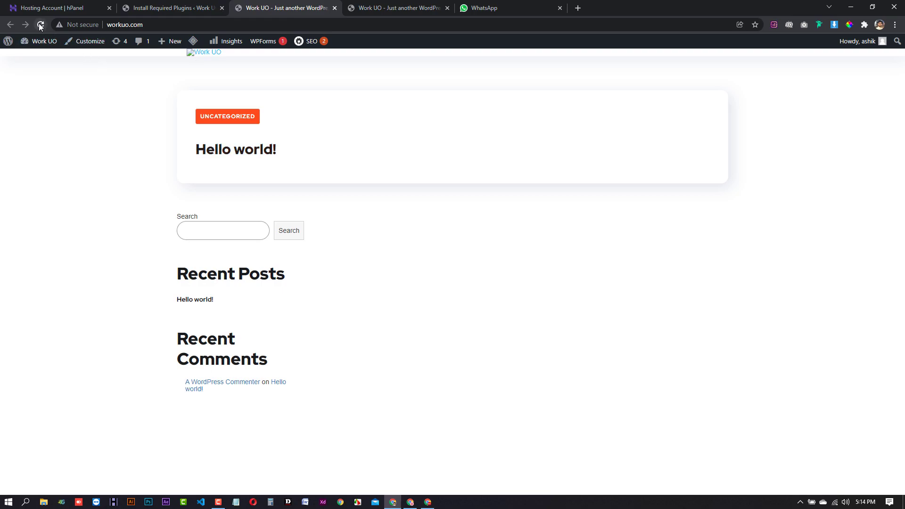
click(41, 26)
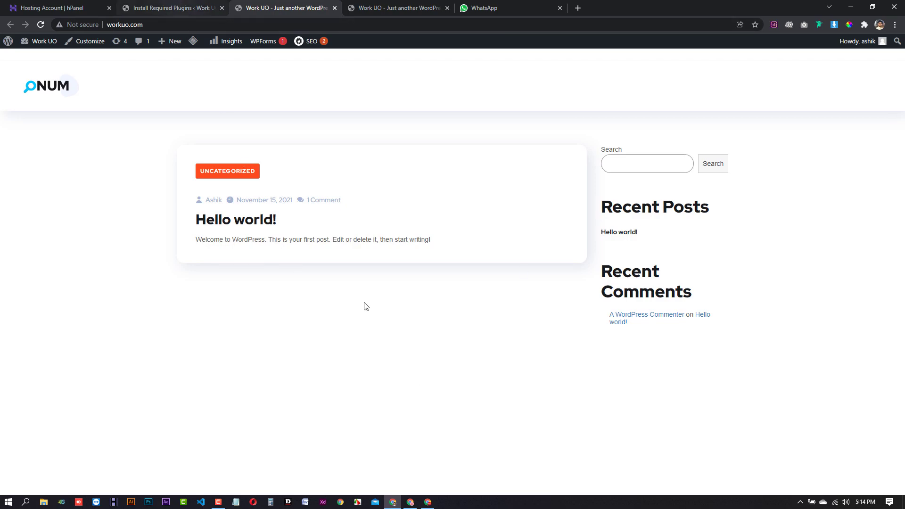
click(152, 8)
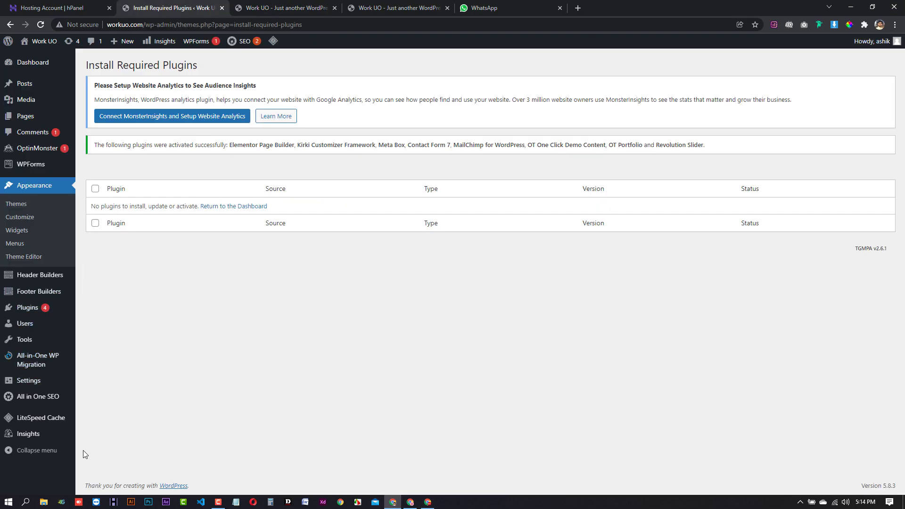
Reopen the Themes page, open Import Demo Data under Appearance, and look through the home page demos from Home 1 to Home 9
mouse_move(31, 380)
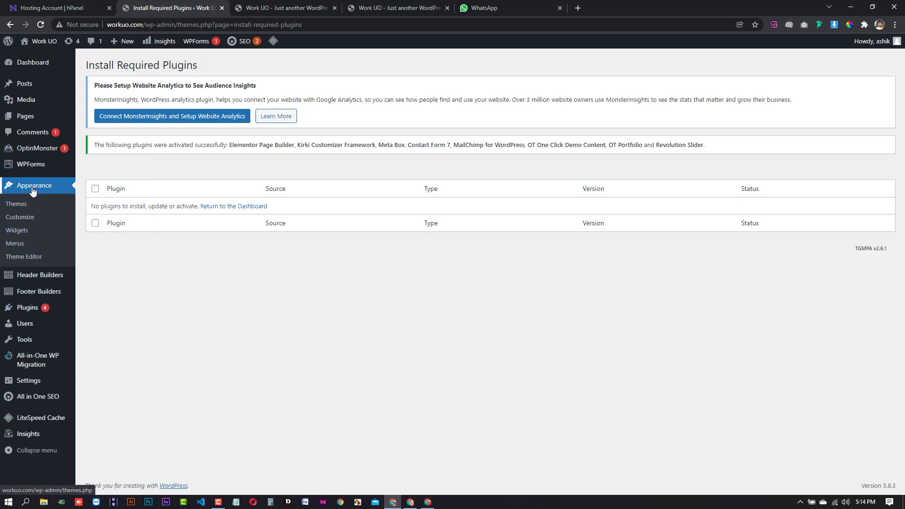
click(21, 206)
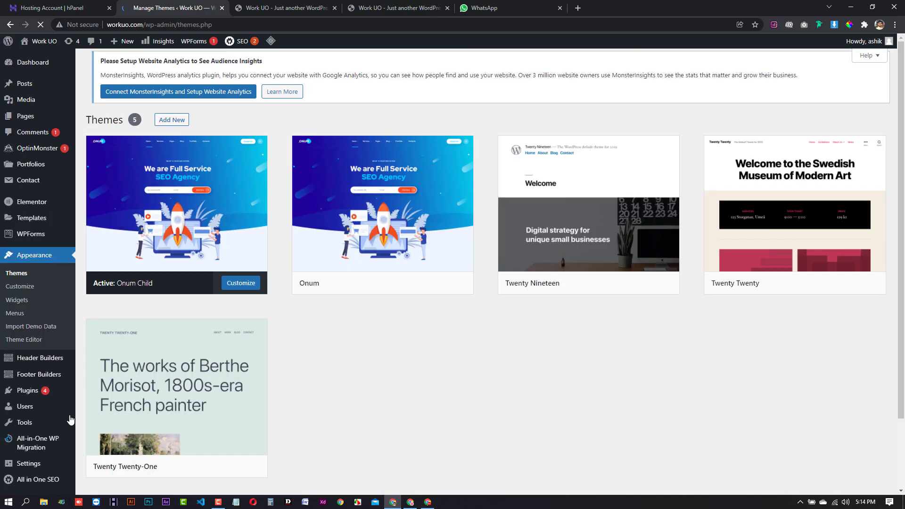
scroll(36, 434, down, 2)
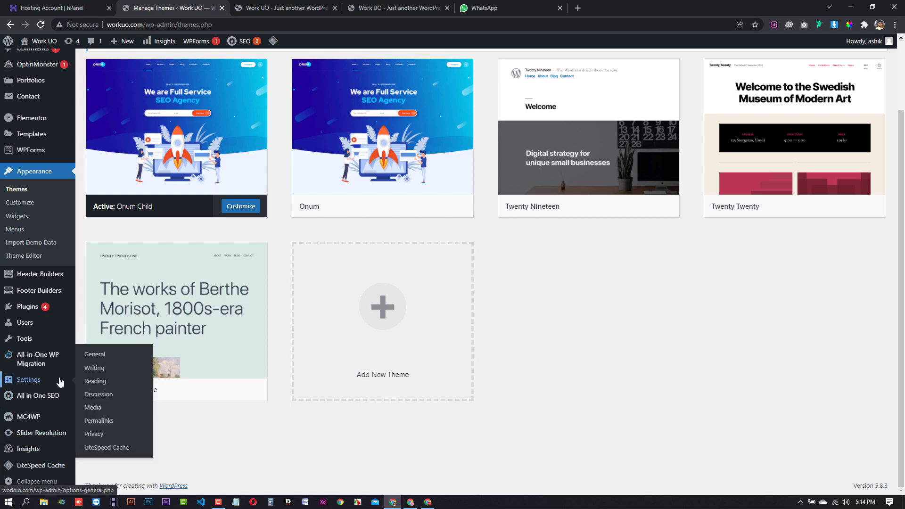
mouse_move(30, 342)
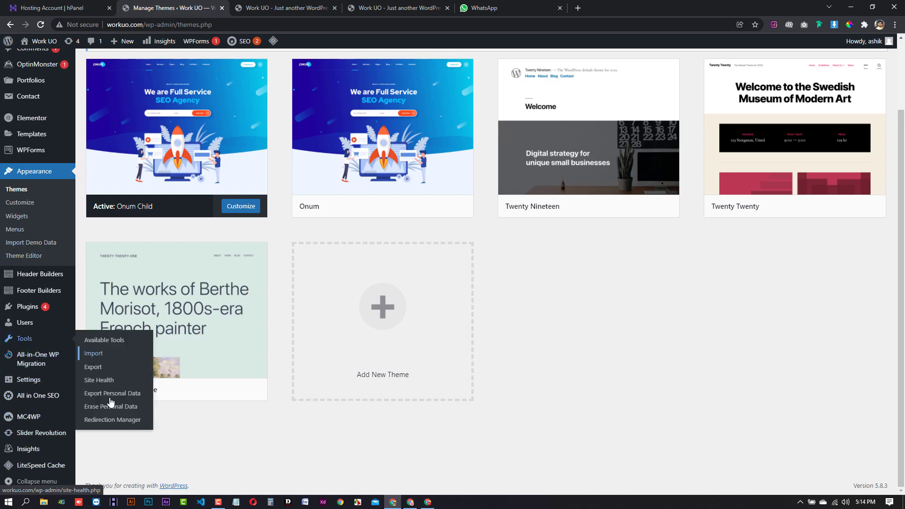
scroll(43, 313, up, 2)
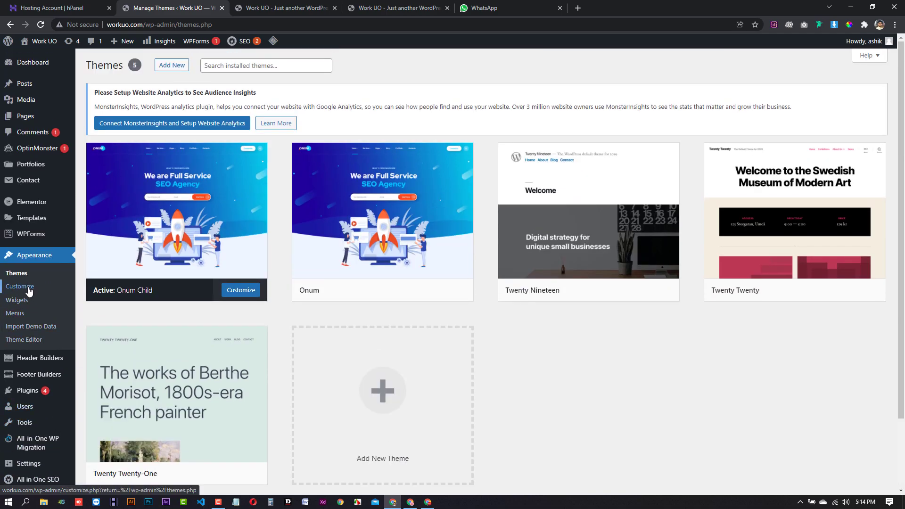
click(38, 329)
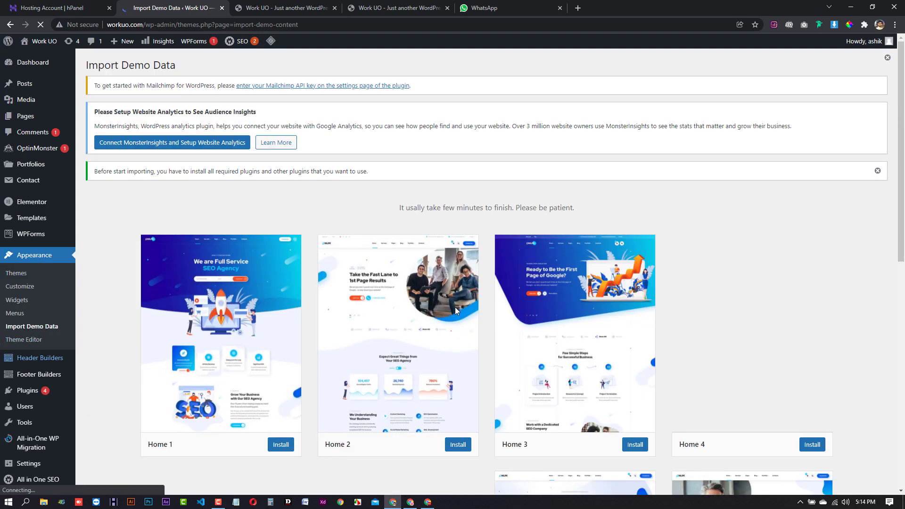
scroll(471, 311, down, 4)
scroll(484, 316, down, 6)
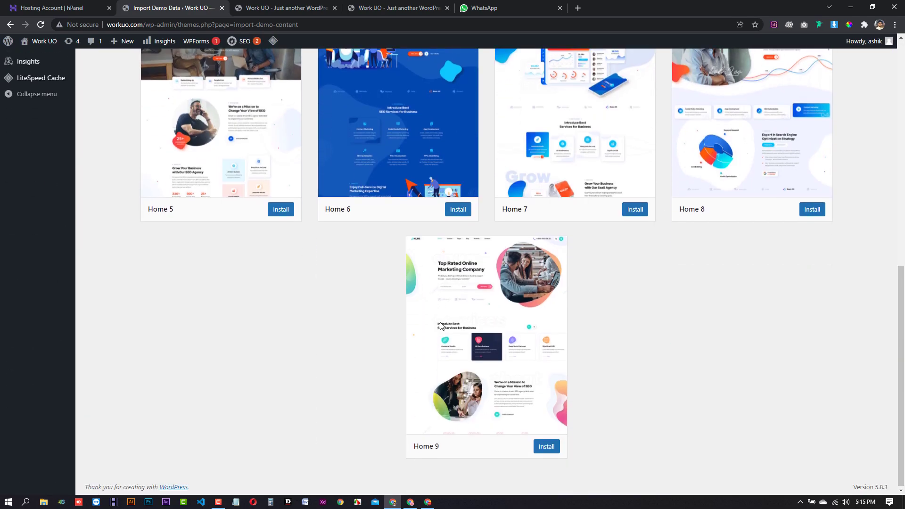
scroll(629, 325, up, 6)
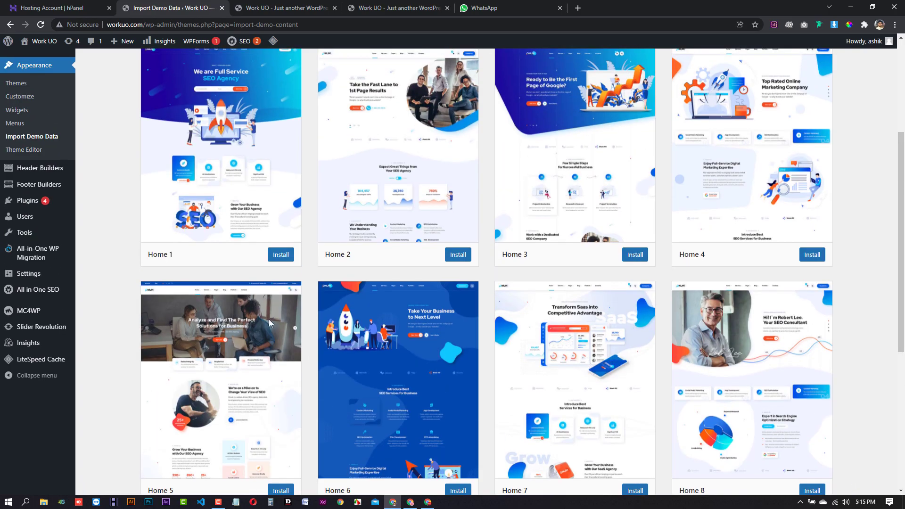
Compare the home page demos once more and install the Home 1 demo data
scroll(268, 318, up, 4)
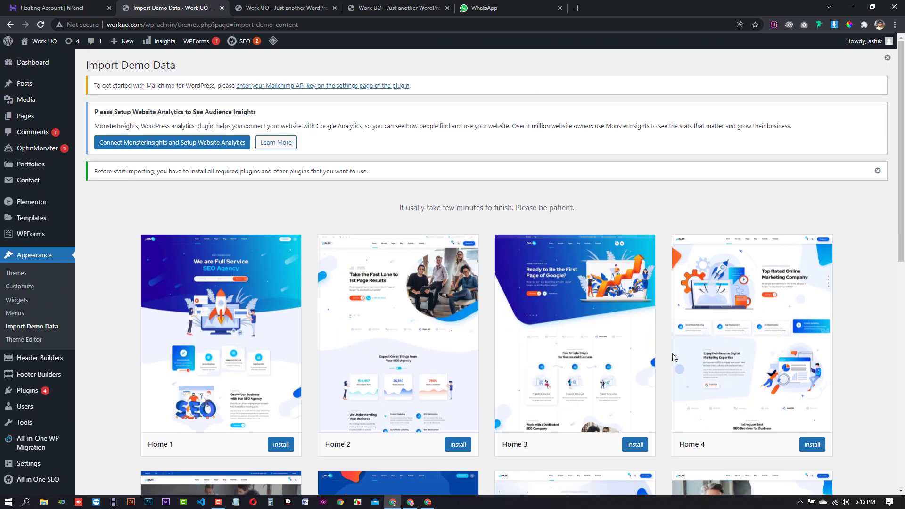
scroll(671, 354, down, 4)
scroll(386, 281, up, 2)
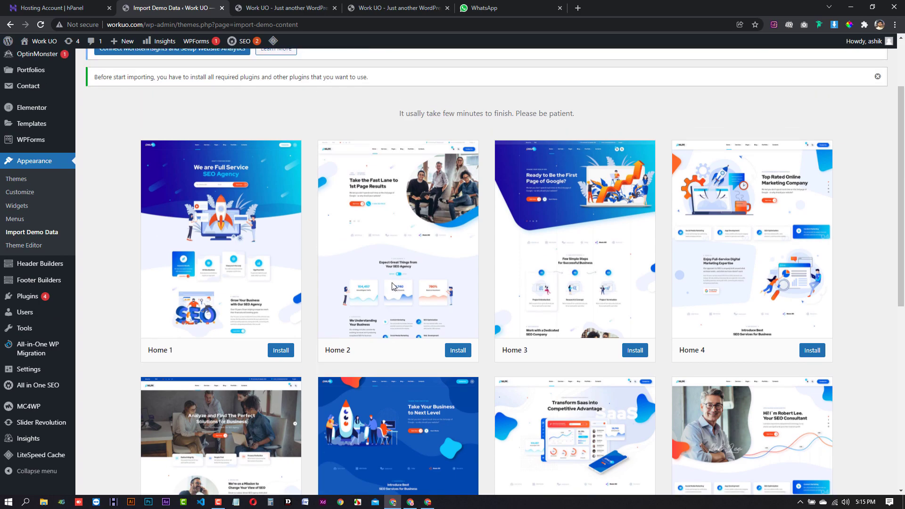
scroll(330, 359, down, 5)
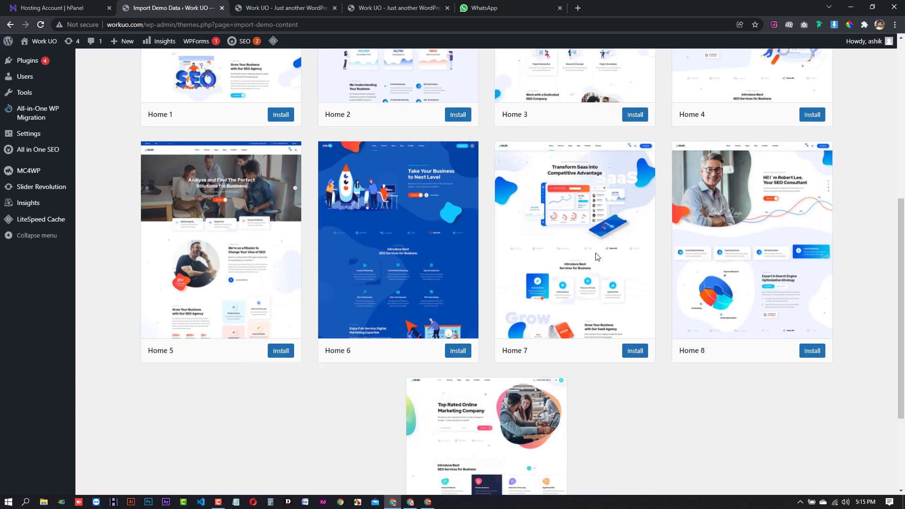
scroll(453, 428, down, 3)
scroll(321, 411, up, 4)
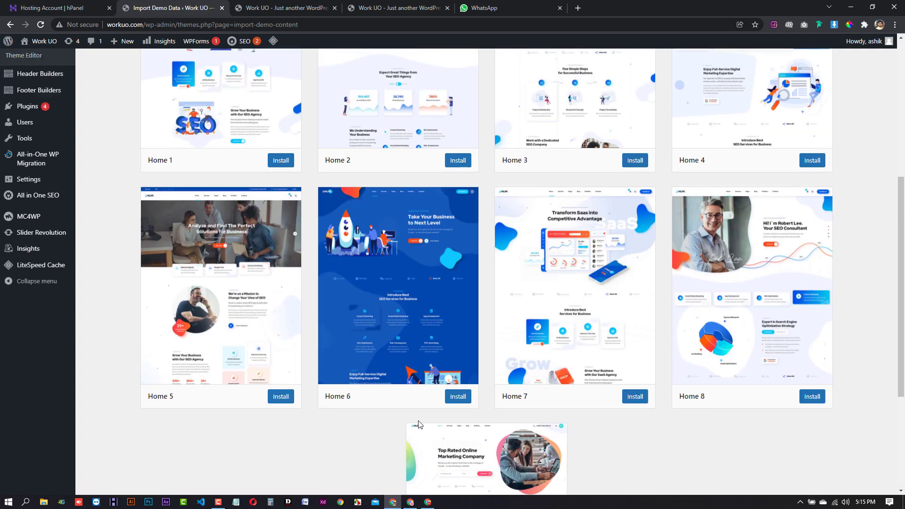
scroll(287, 410, up, 5)
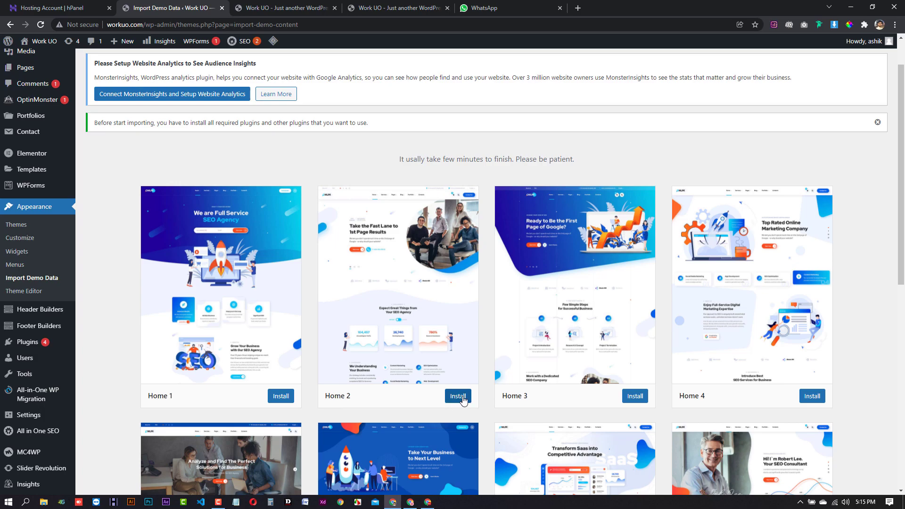
click(279, 400)
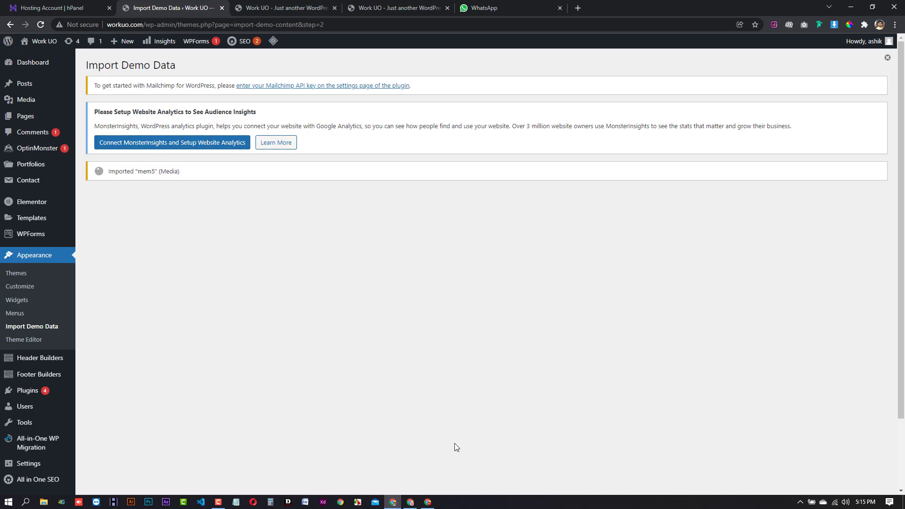
Open Facebook in a new tab, search it for "freelancing time" and open the Freelancing Time group
click(577, 8)
text(f)
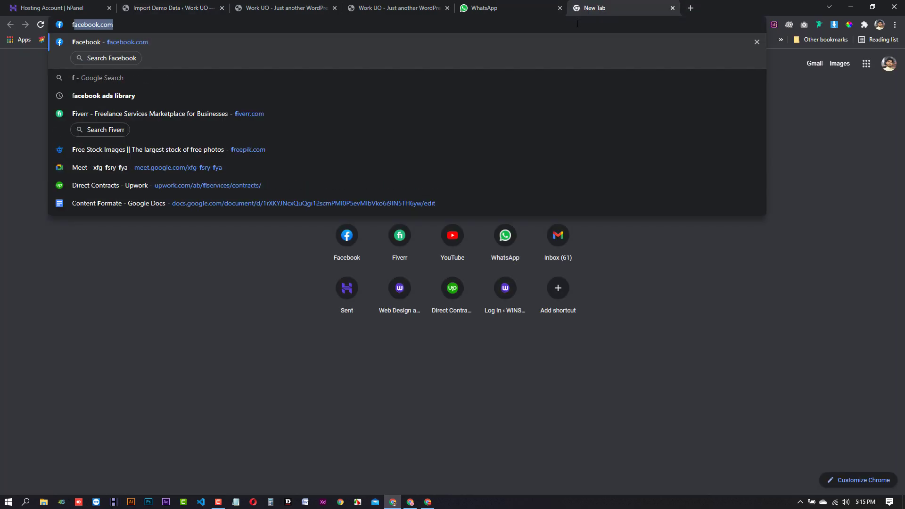
key(Return)
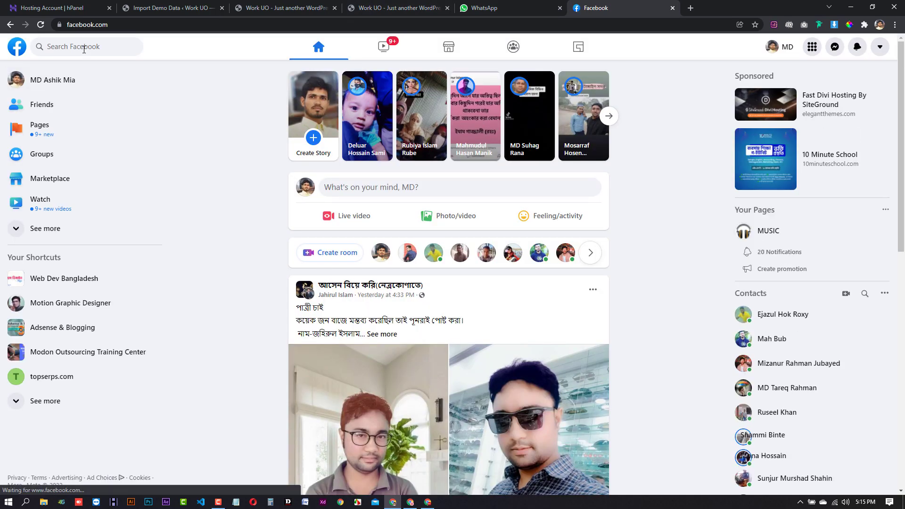
click(84, 47)
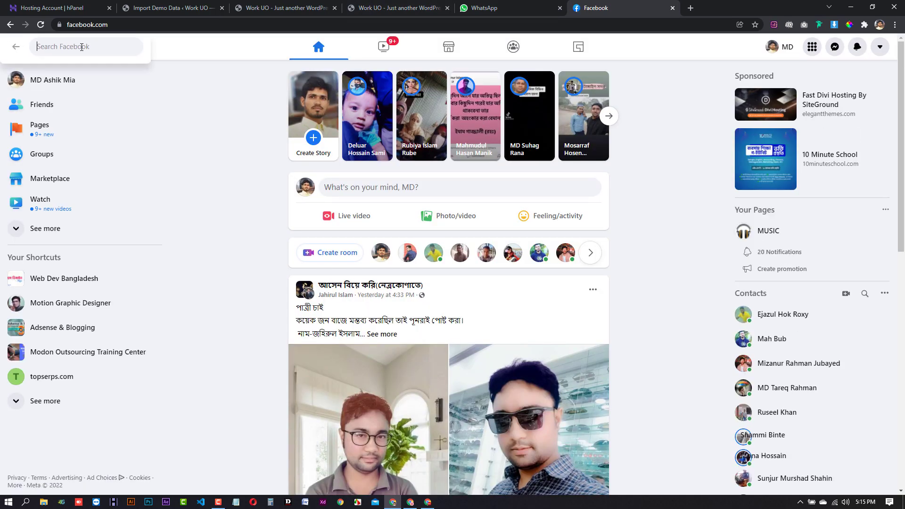
text(free)
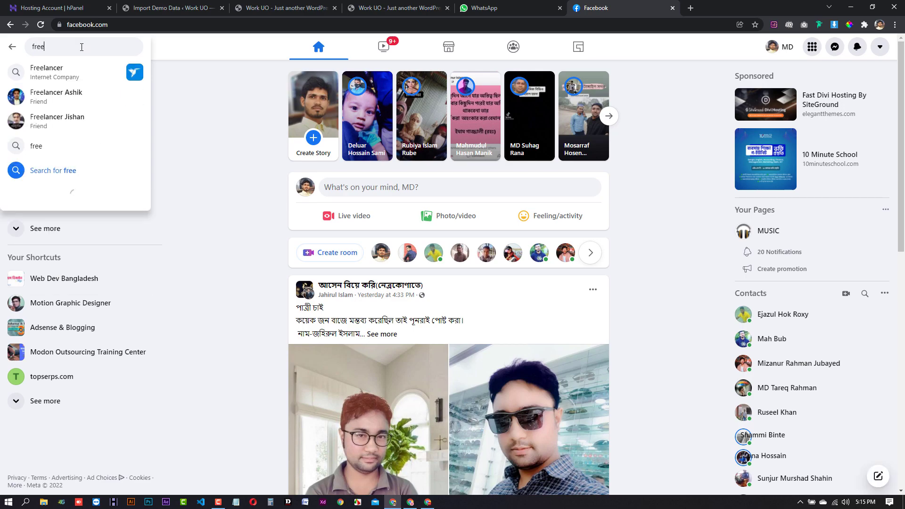
text(lancing time)
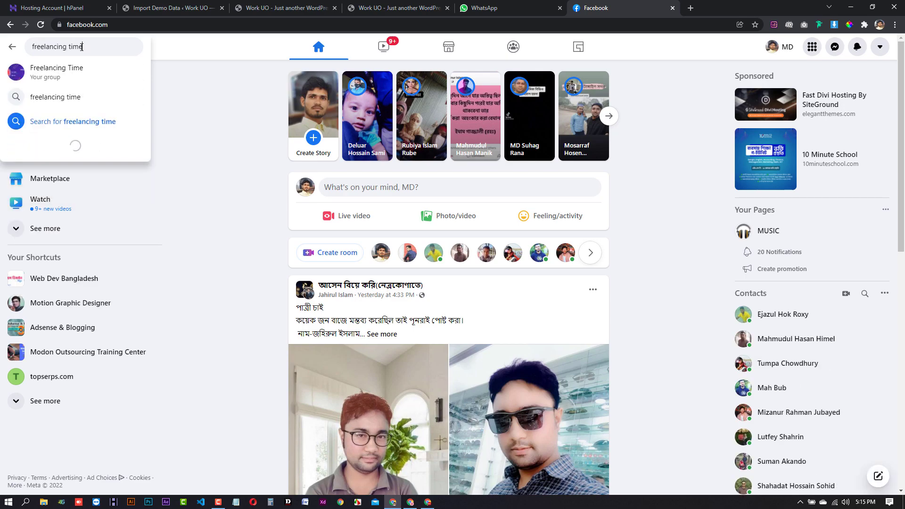
key(Return)
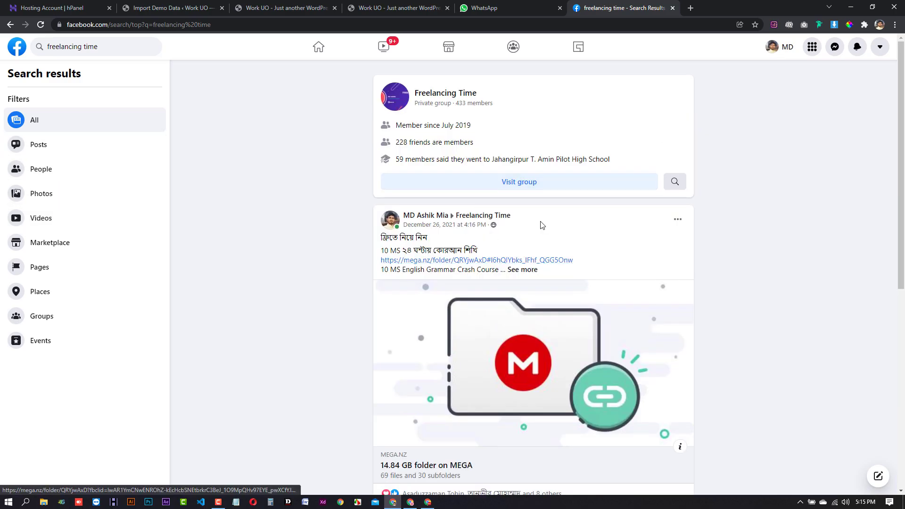
click(445, 97)
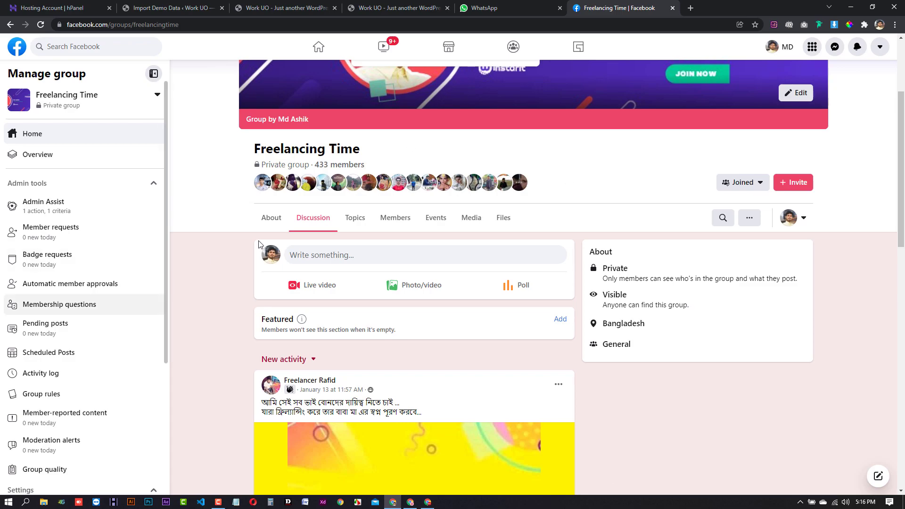
Look over the Freelancing Time group page, bring up its post composer and close it without posting
scroll(384, 342, up, 3)
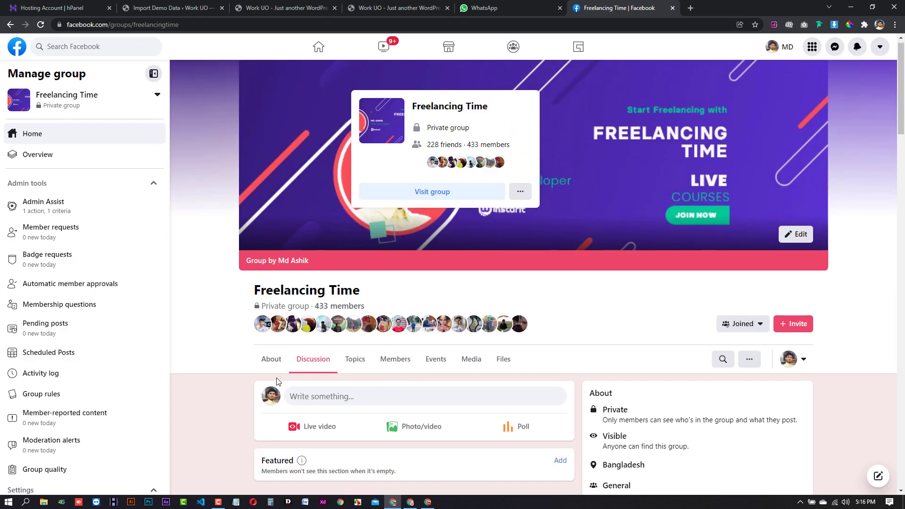
scroll(405, 398, down, 3)
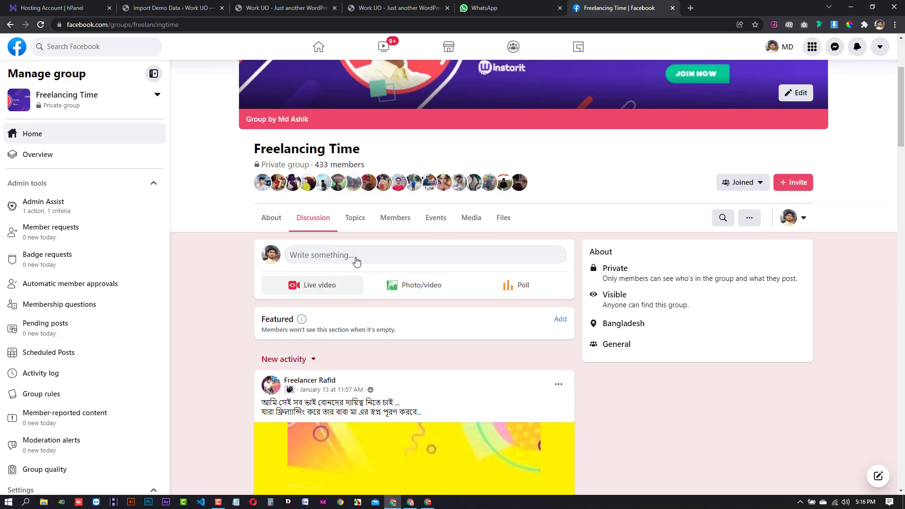
click(362, 260)
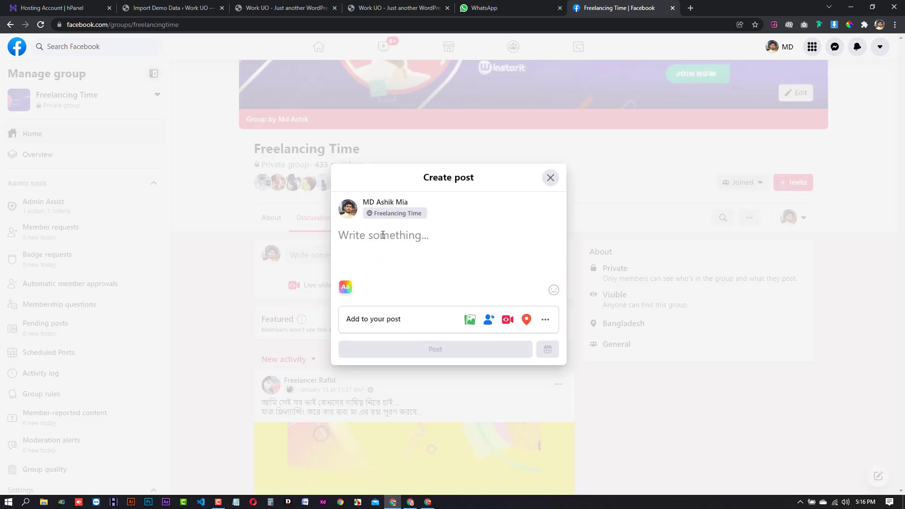
click(547, 178)
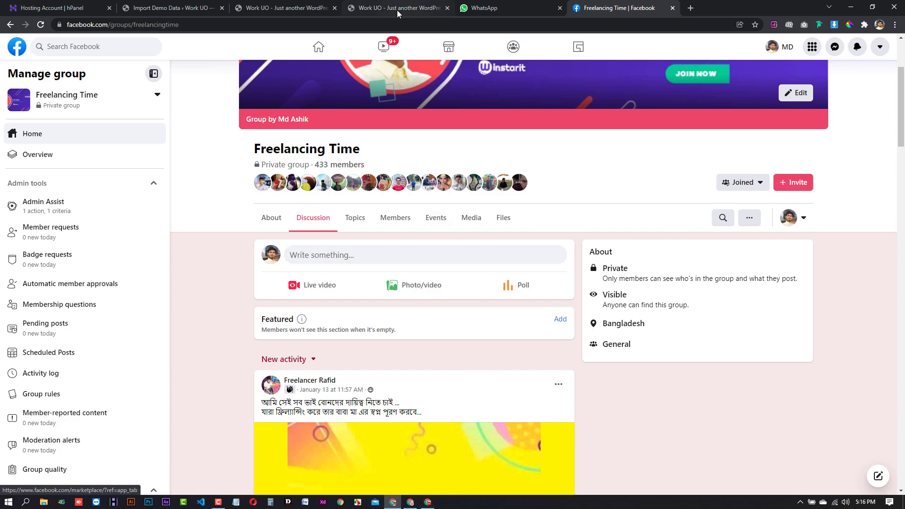
Return to the WordPress demo import until it finishes, and reload the workuo.com front page
click(264, 8)
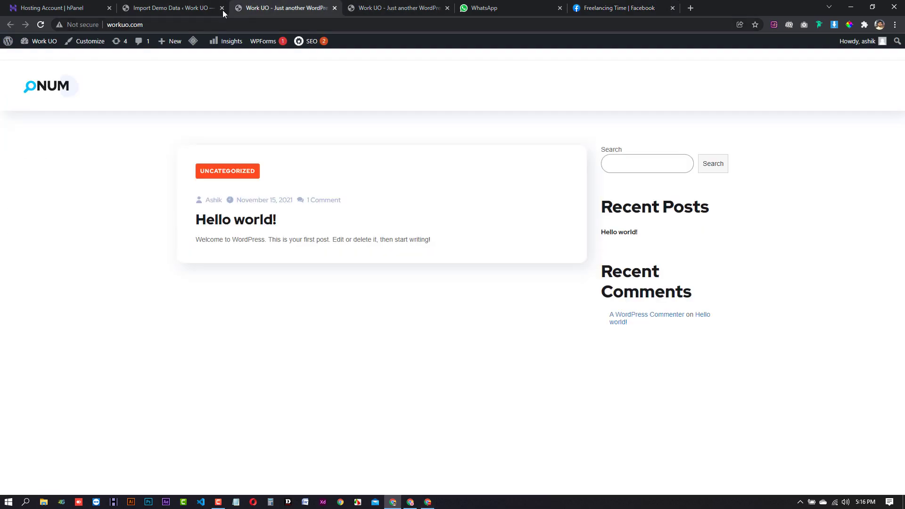
click(175, 7)
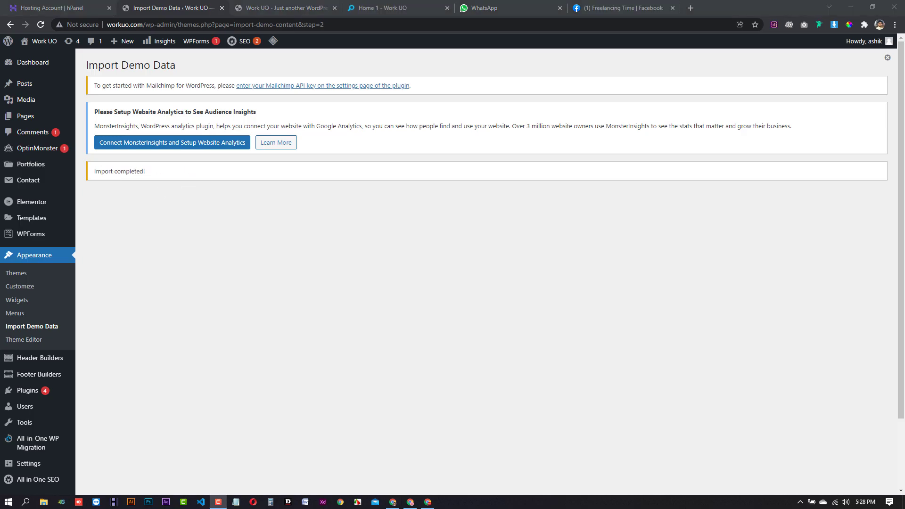
click(323, 12)
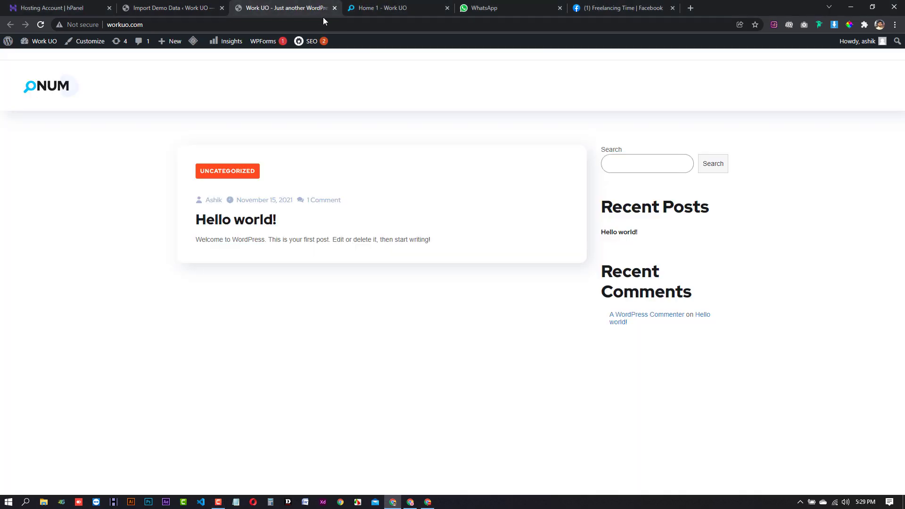
click(324, 25)
key(Return)
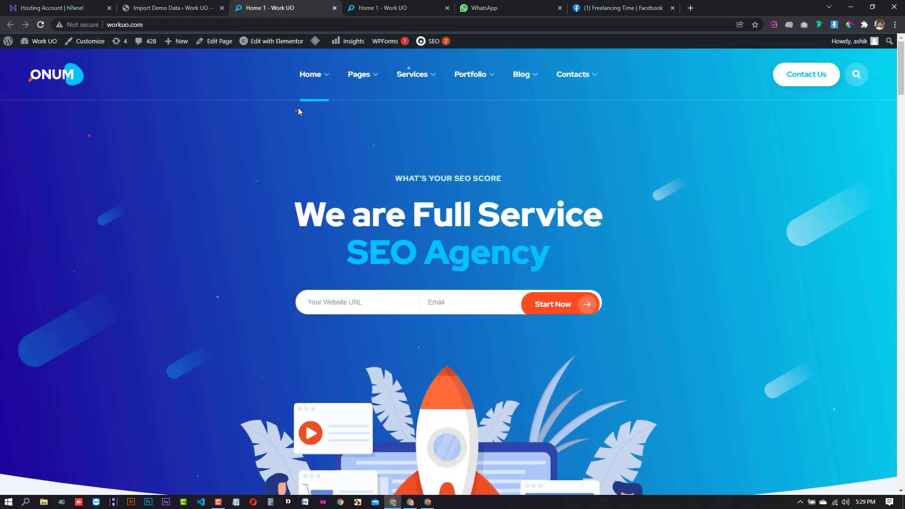
Look through the imported home page's sections, hero heading, and the Pages, Home and Services submenus
scroll(484, 287, down, 12)
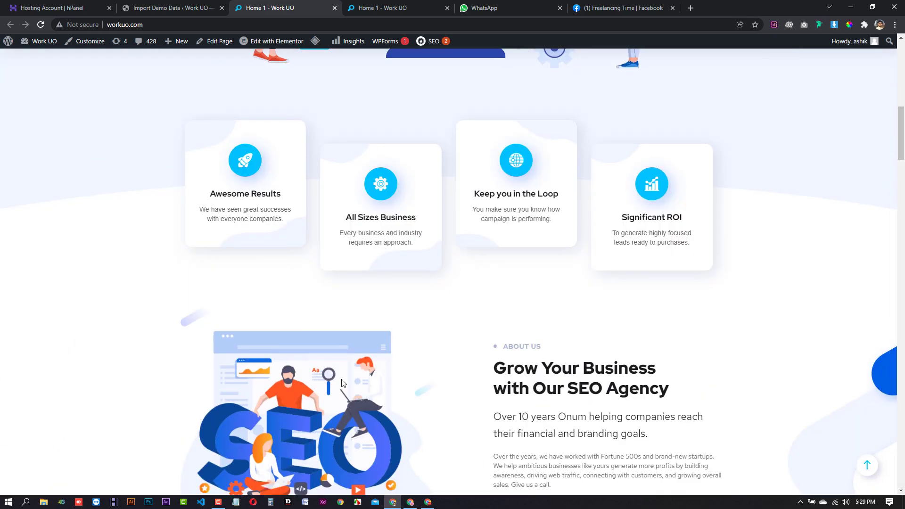
scroll(318, 327, up, 3)
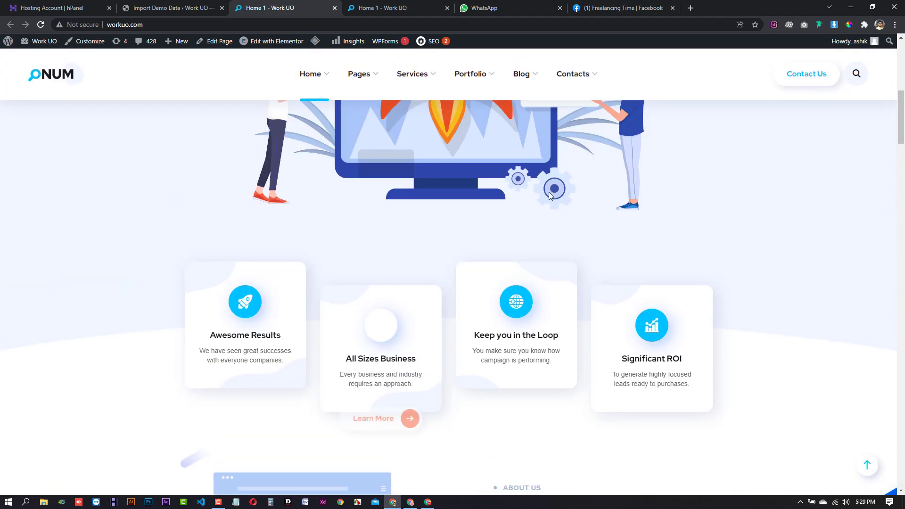
scroll(550, 196, up, 7)
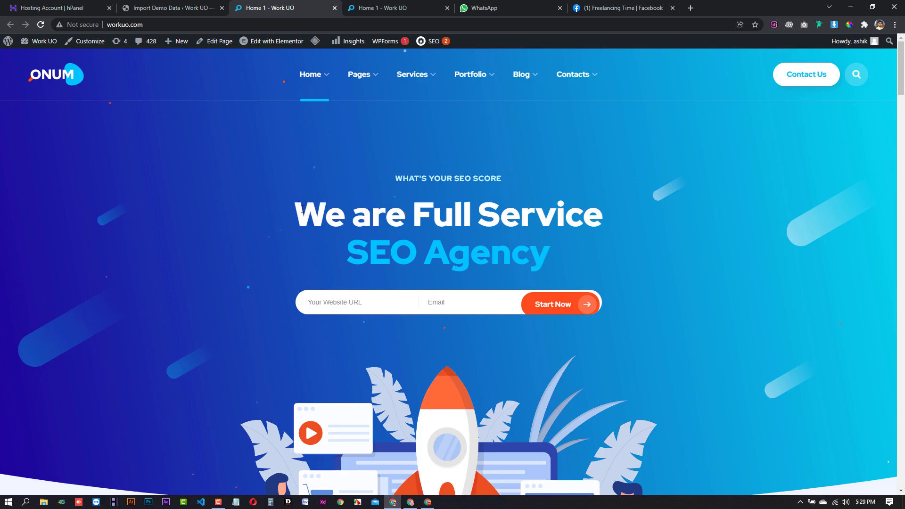
drag(301, 209, 561, 253)
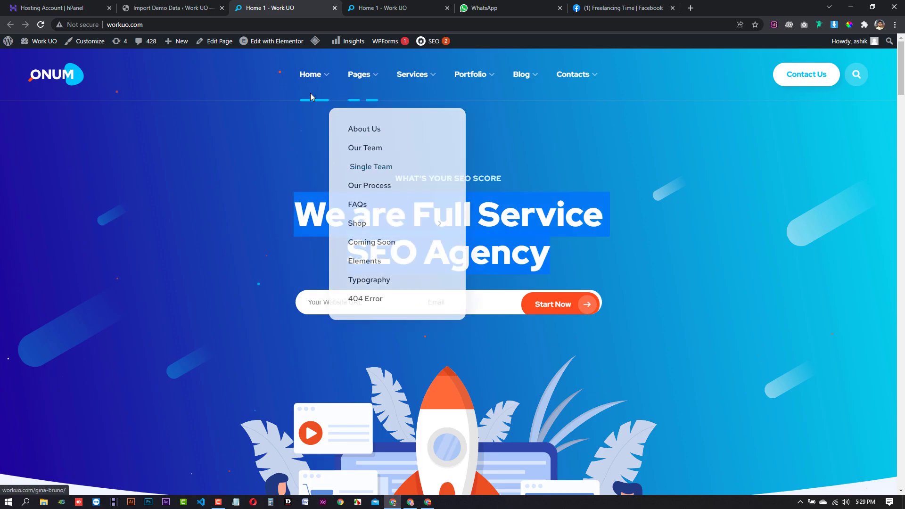
mouse_move(310, 91)
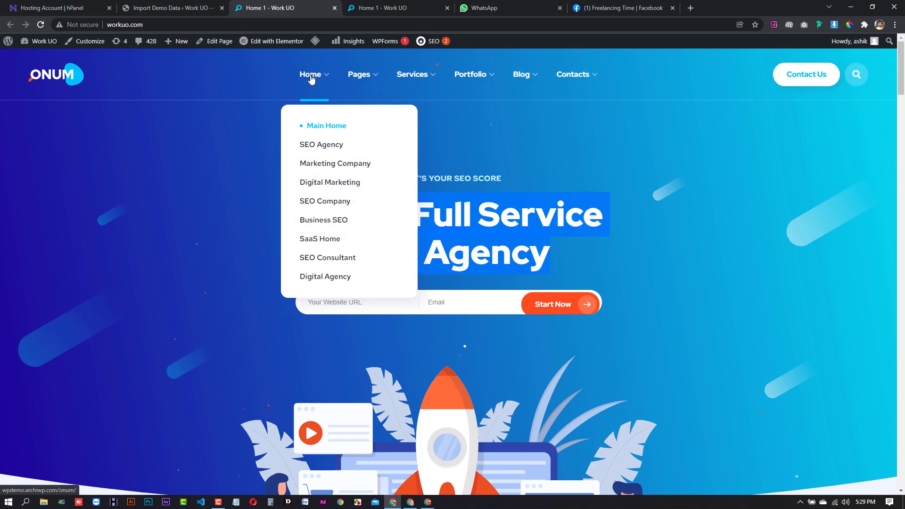
mouse_move(432, 79)
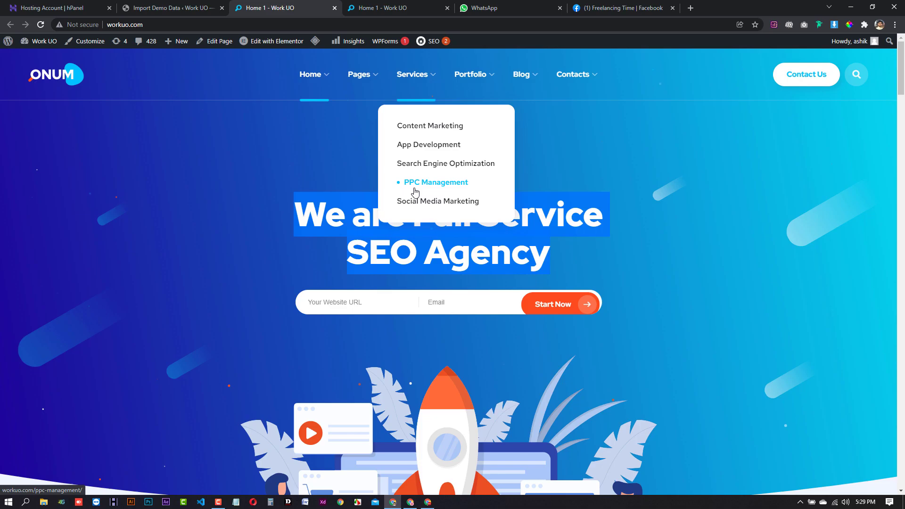
Search Google for "content marketing agency" in a new tab and open the Brafton site in its own tab
click(500, 8)
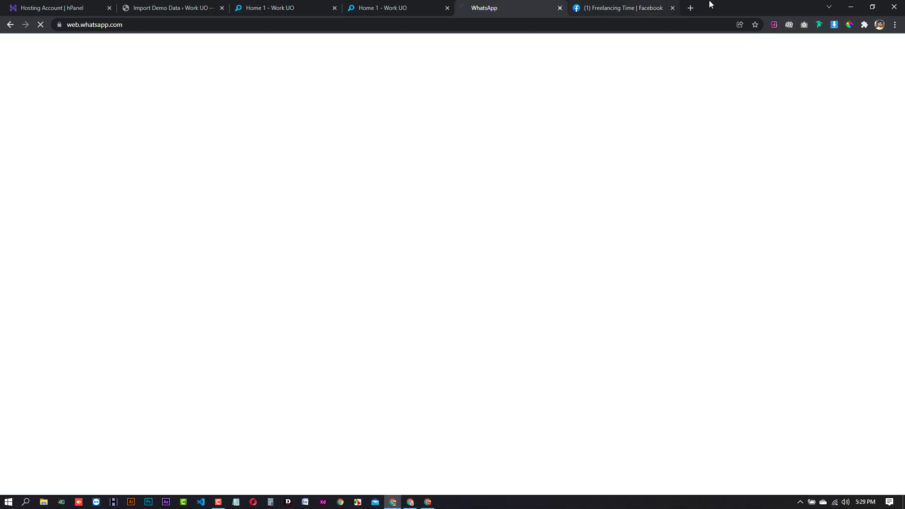
key(ctrl+Tab)
click(689, 8)
click(680, 24)
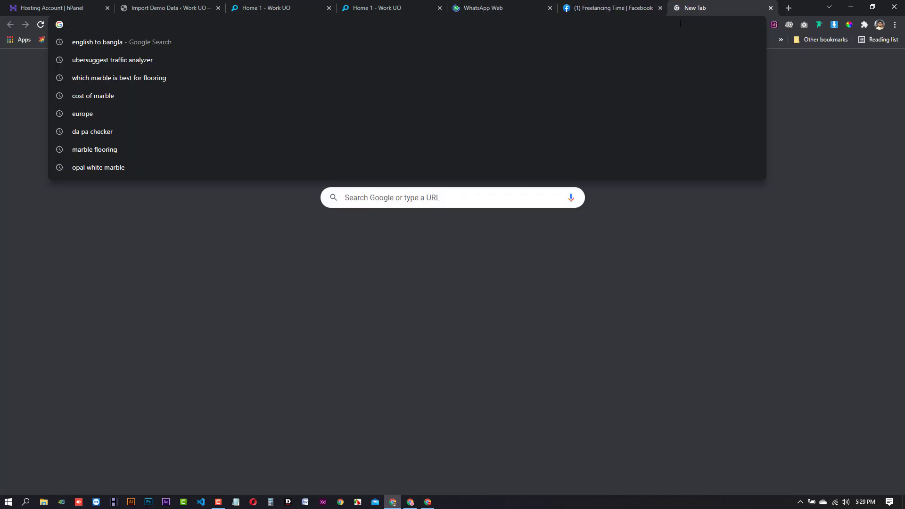
text(content marketing agenc)
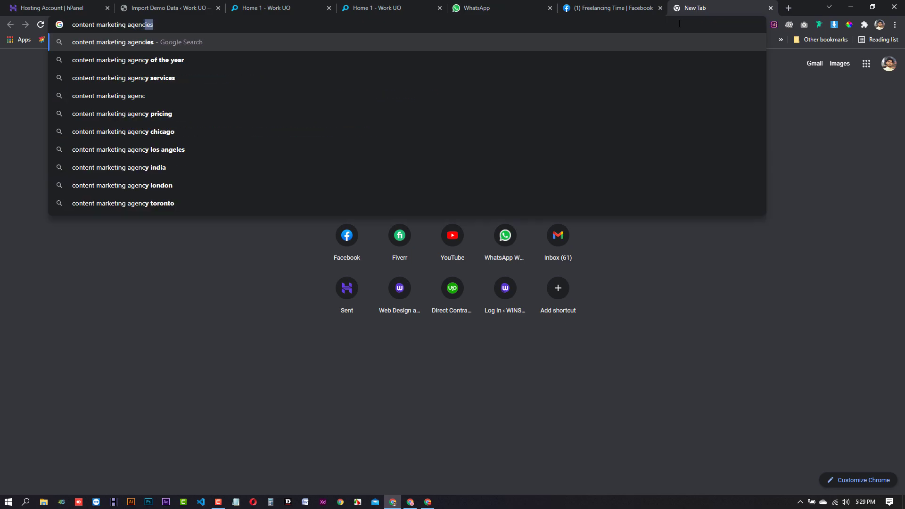
text(y)
key(Delete)
key(Return)
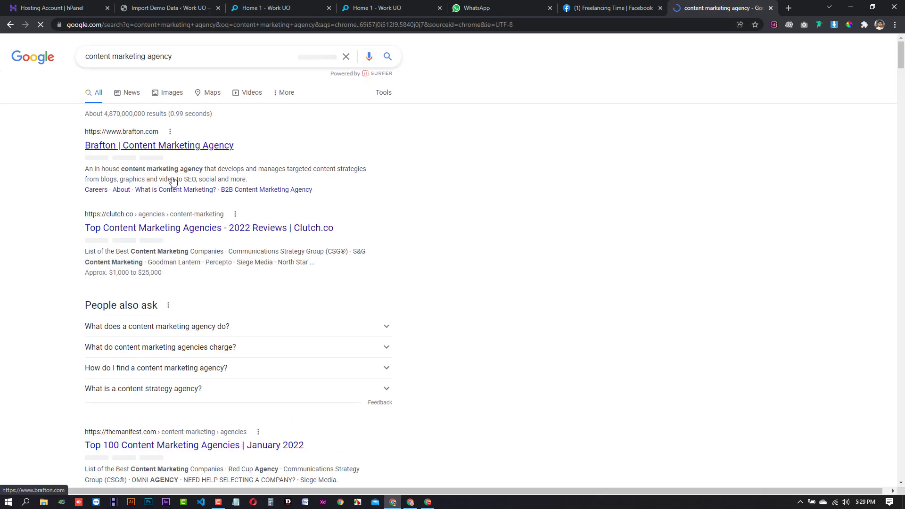
middle_click(168, 148)
click(711, 6)
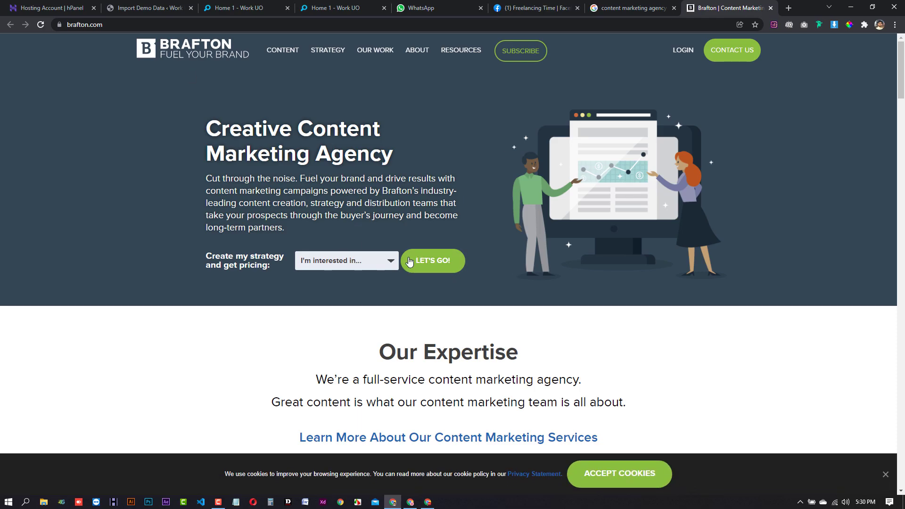
Read through the content marketing service descriptions on the Brafton home page as reference for service copy
scroll(409, 262, down, 8)
drag(210, 175, 327, 183)
drag(383, 176, 490, 189)
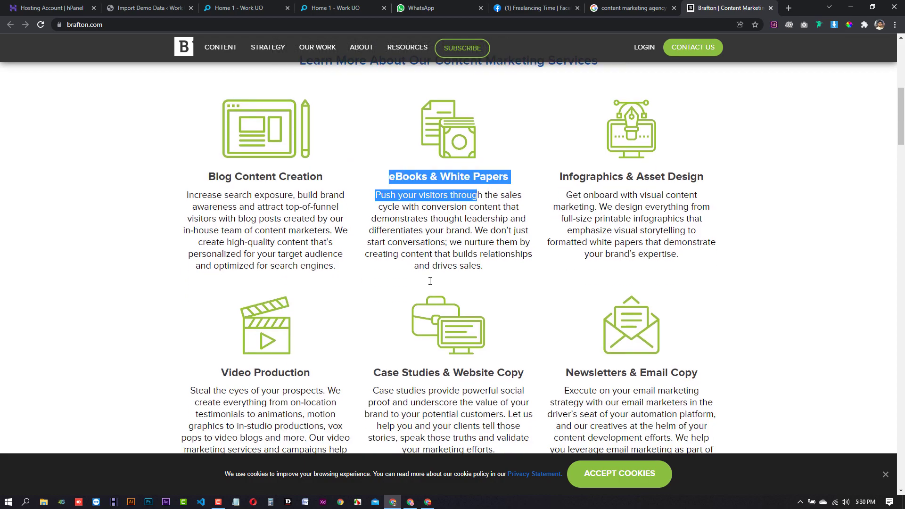
scroll(424, 170, down, 6)
drag(263, 122, 431, 188)
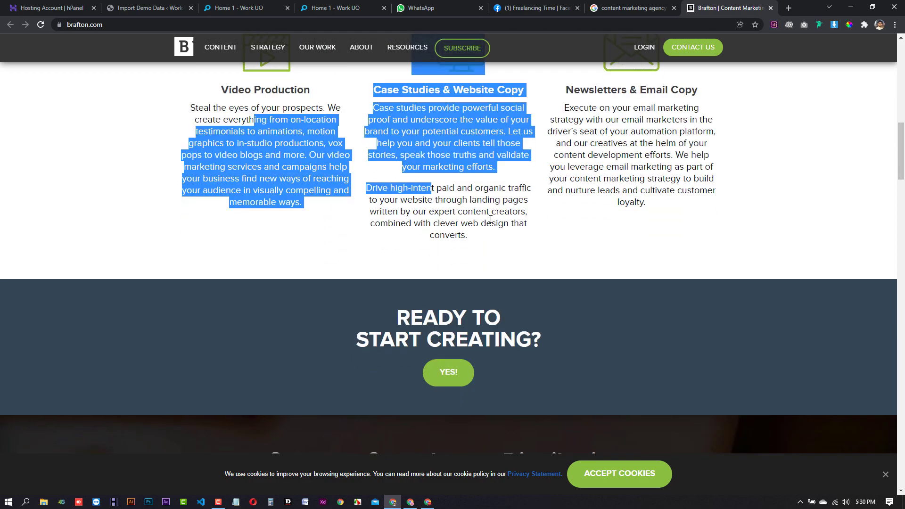
scroll(408, 304, up, 8)
drag(375, 289, 505, 366)
scroll(311, 318, up, 6)
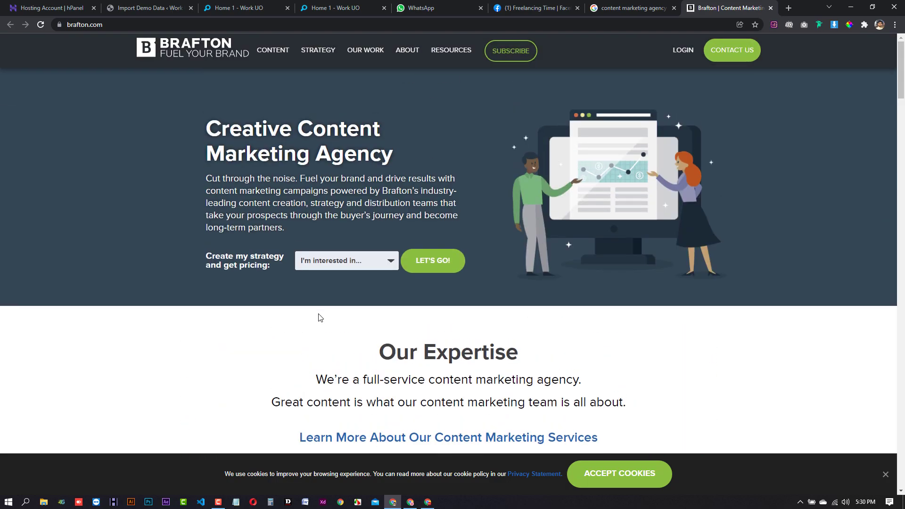
Review the blog content, eBooks & White Papers and Infographics & Asset Design descriptions in Brafton's Our Expertise section
scroll(316, 309, down, 6)
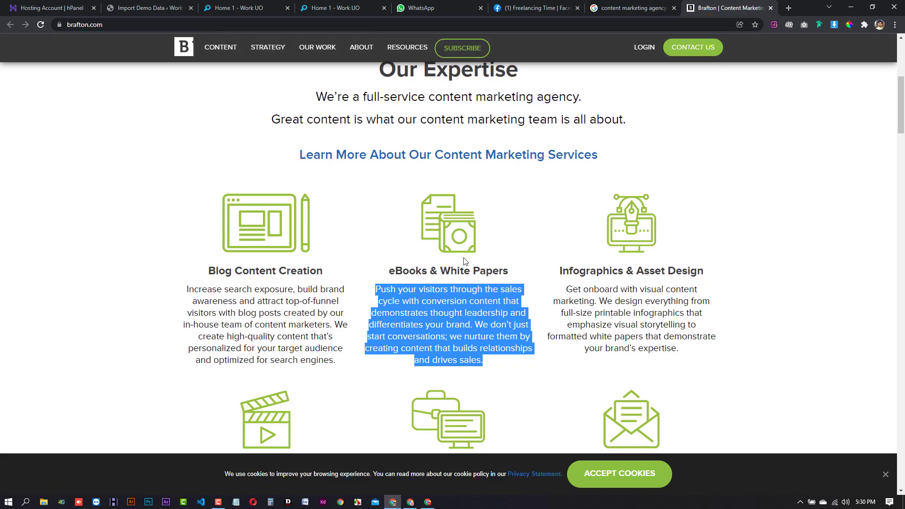
click(583, 287)
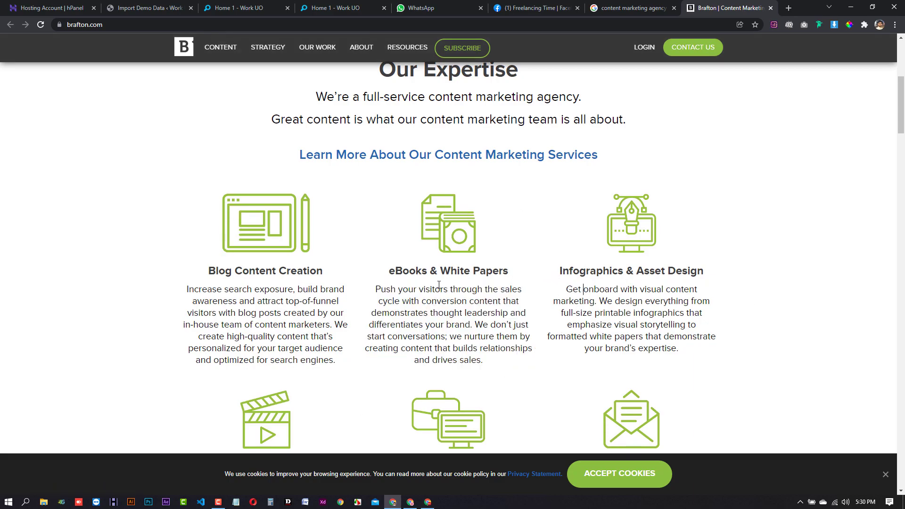
drag(204, 259, 664, 351)
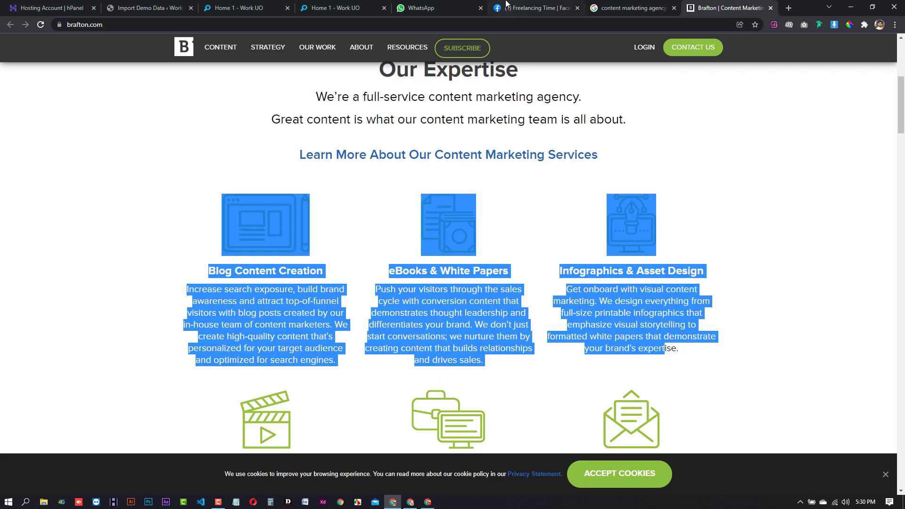
Return to the workuo.com home page and look over the four feature boxes below the hero illustration
click(234, 8)
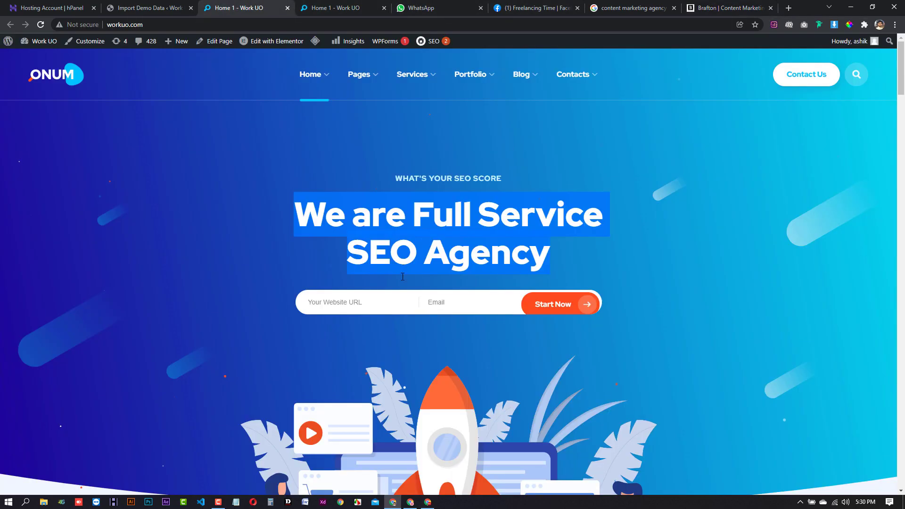
click(504, 323)
scroll(505, 323, down, 10)
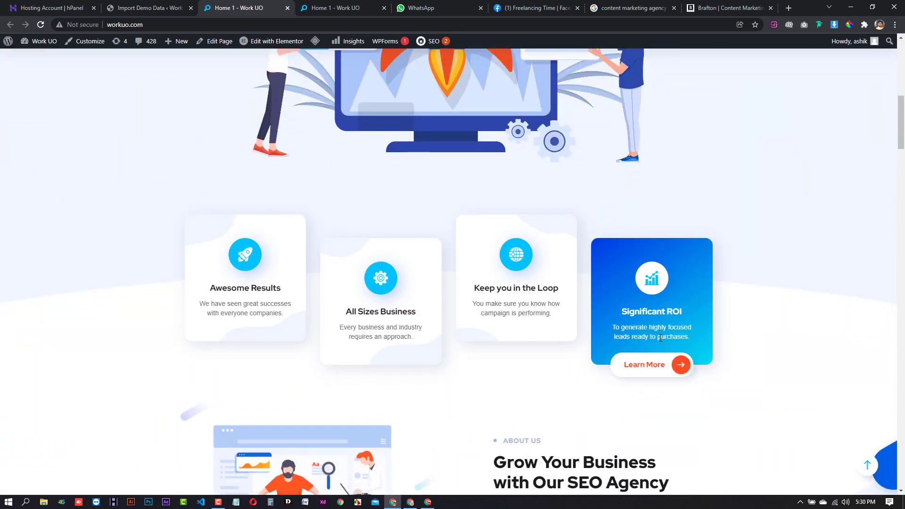
scroll(516, 325, up, 10)
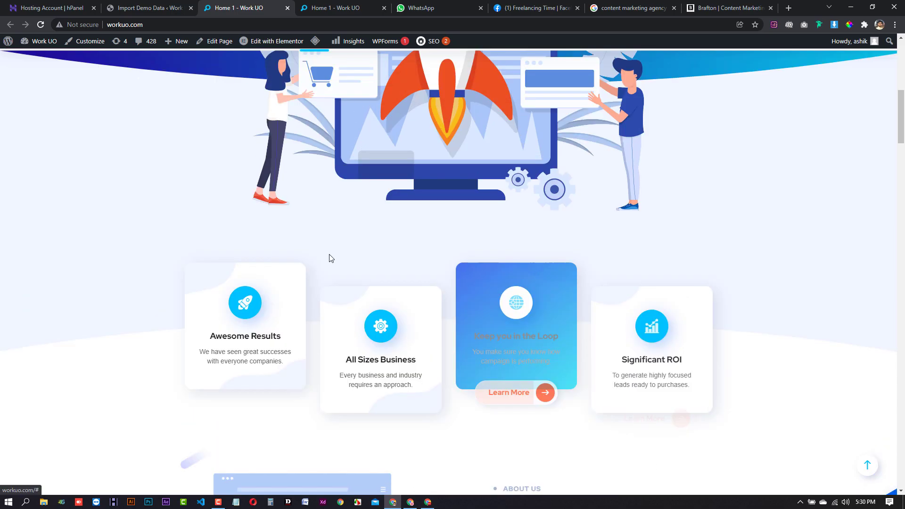
Open the Home 1 page in the Elementor editor and look through the available widgets, including the Onum ones
click(280, 43)
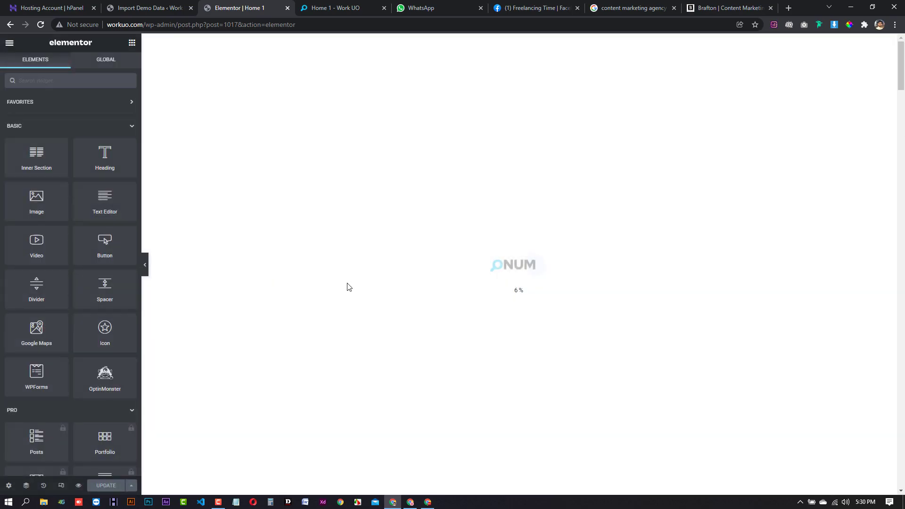
scroll(91, 377, down, 10)
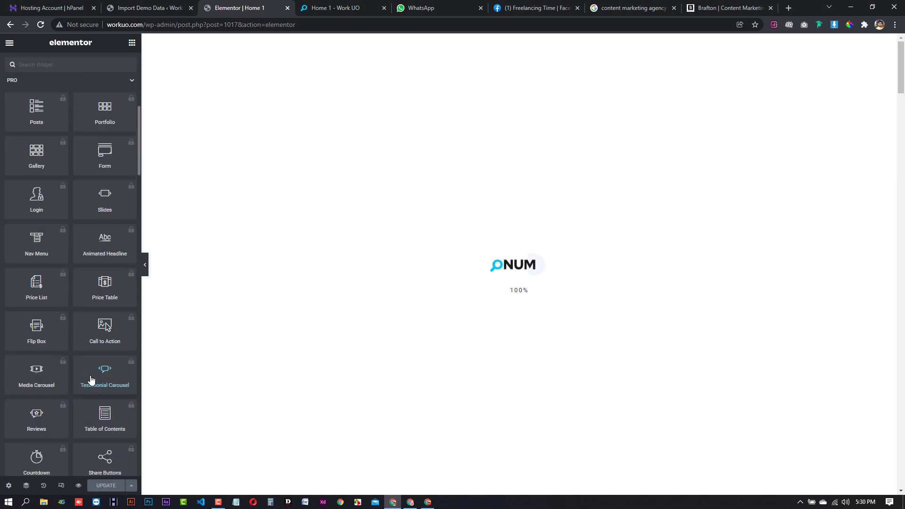
scroll(91, 377, down, 10)
scroll(90, 380, down, 7)
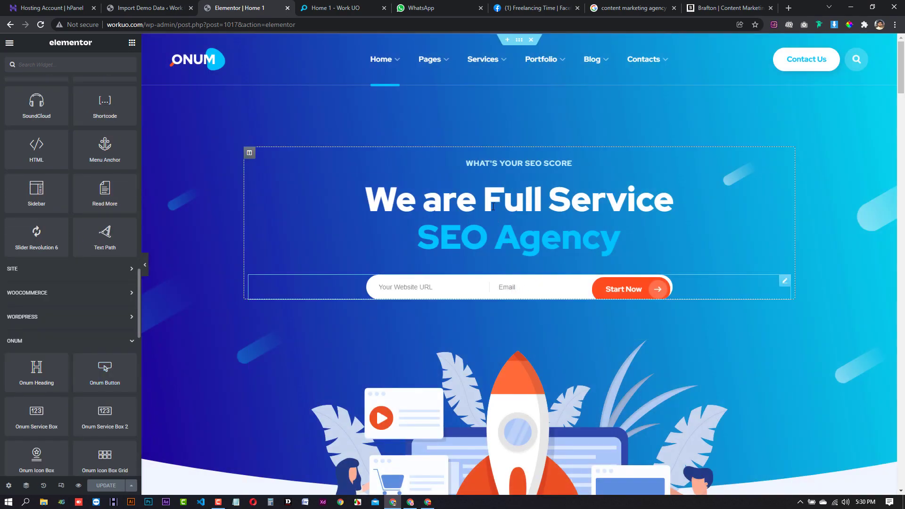
scroll(123, 257, up, 15)
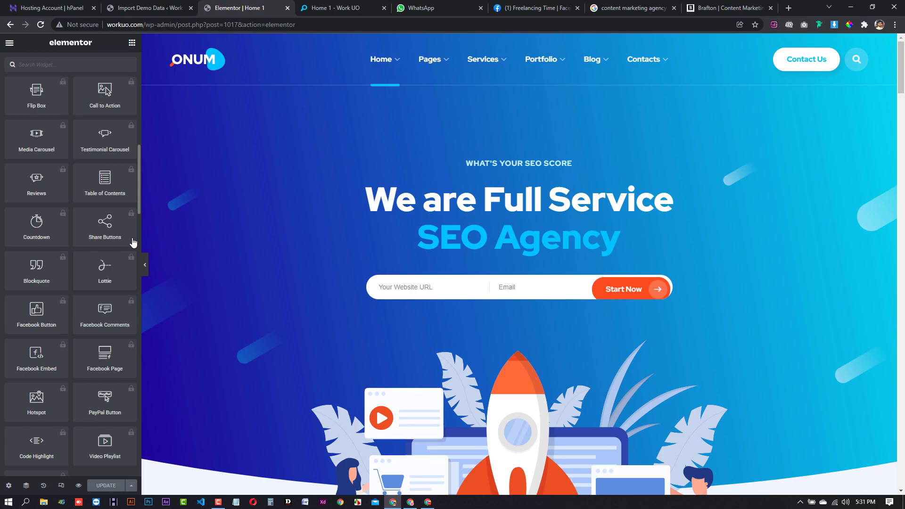
Change the first line of the hero heading to "We are Digital Marketing Agency"
click(450, 203)
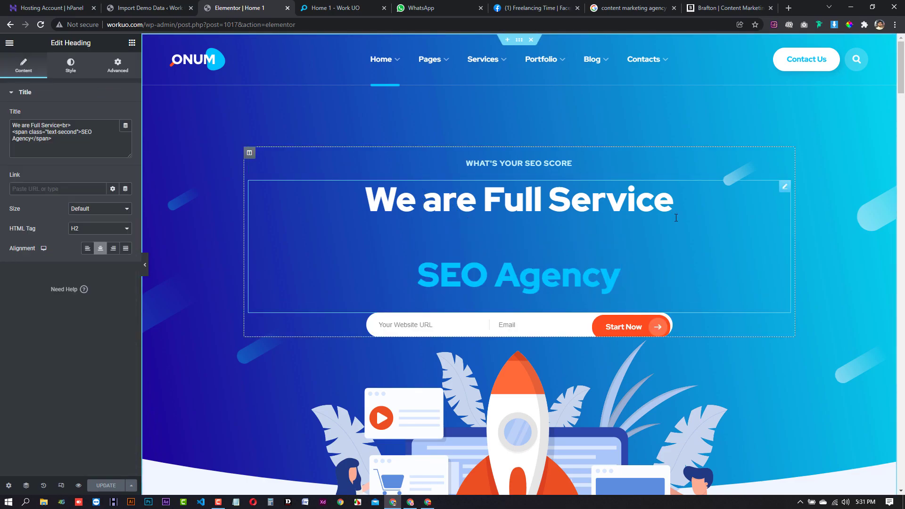
drag(544, 206, 486, 195)
text(Digital Ag)
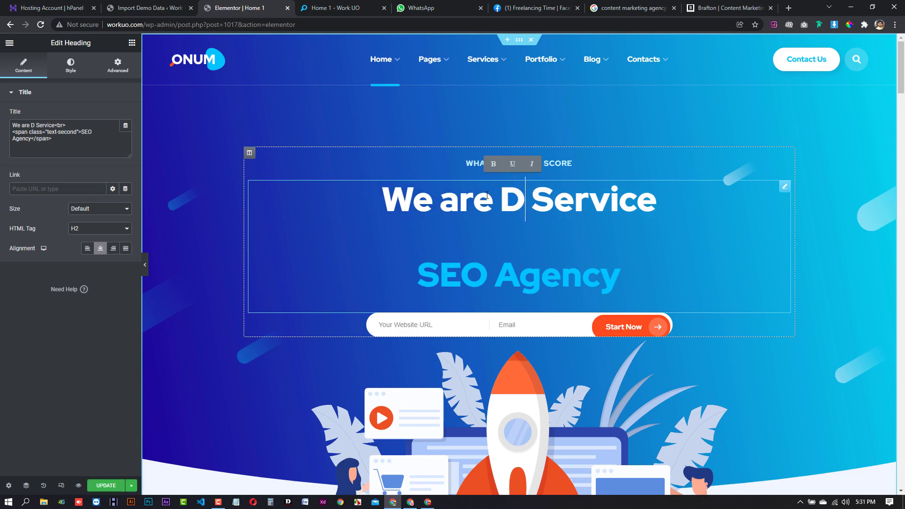
text(ency)
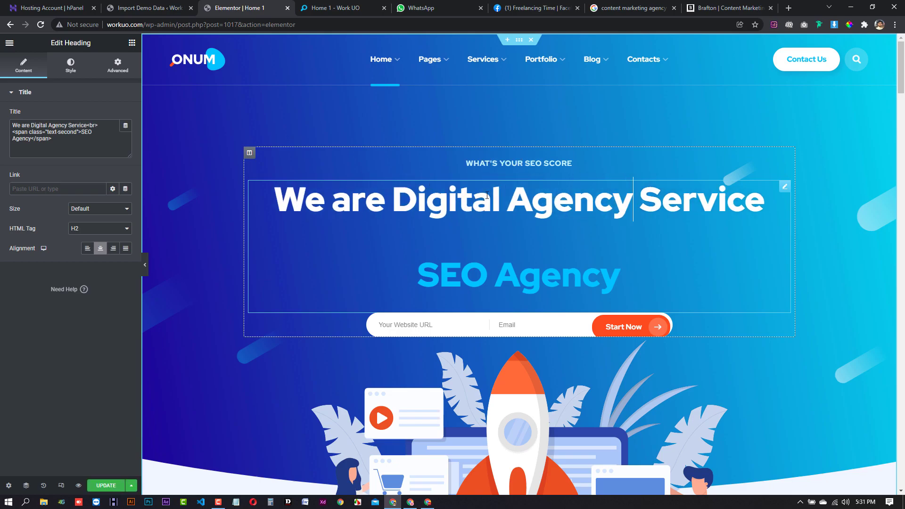
key(BackSpace)
key(BackSpace)
key(BackSpace)
key(BackSpace)
key(BackSpace)
key(BackSpace)
text(Marketing Agency)
double_click(518, 249)
key(BackSpace)
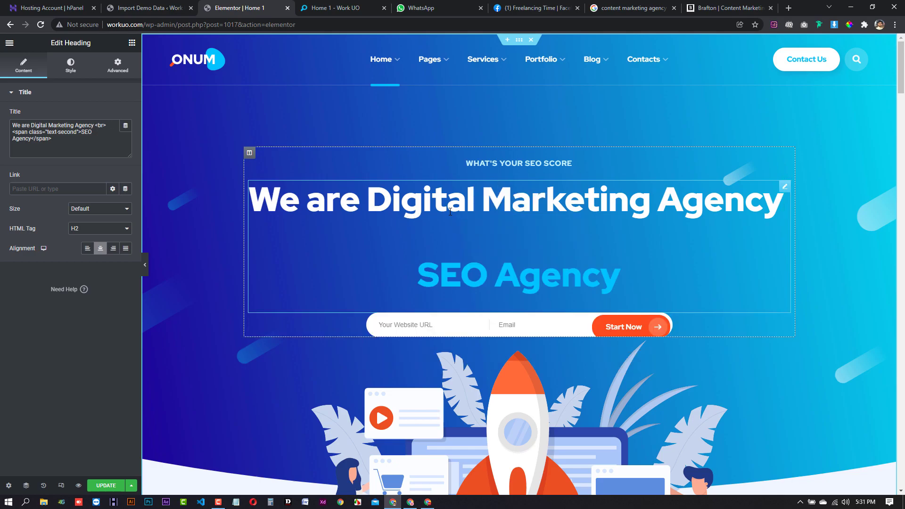
Delete the "SEO Agency" line and the leftover line break from the hero heading
drag(621, 278, 418, 278)
key(BackSpace)
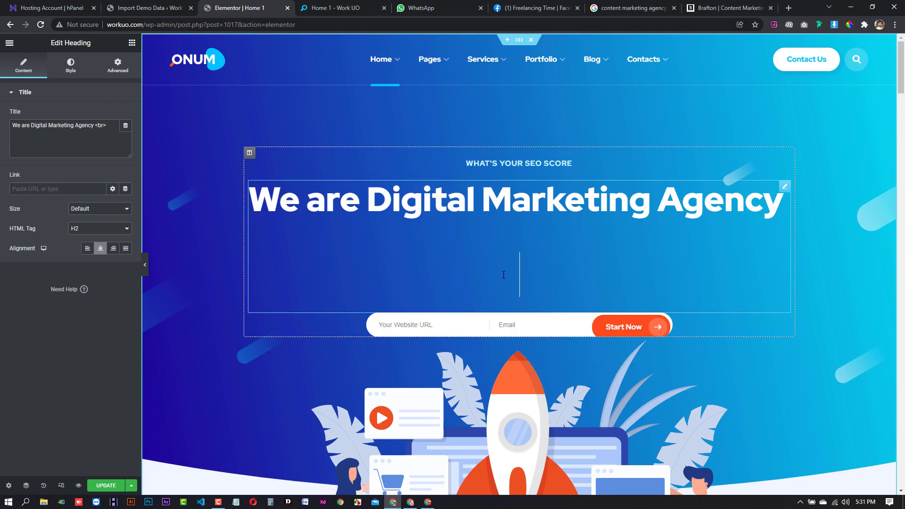
key(BackSpace)
key(BackSpace)
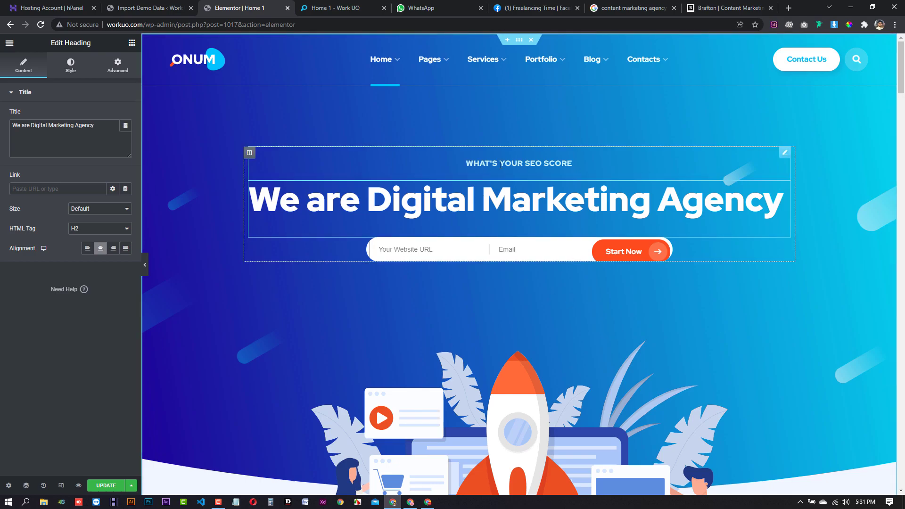
Select the hero's rocket illustration, view the media options for replacing it, and close them without choosing an image
scroll(501, 319, down, 4)
click(491, 309)
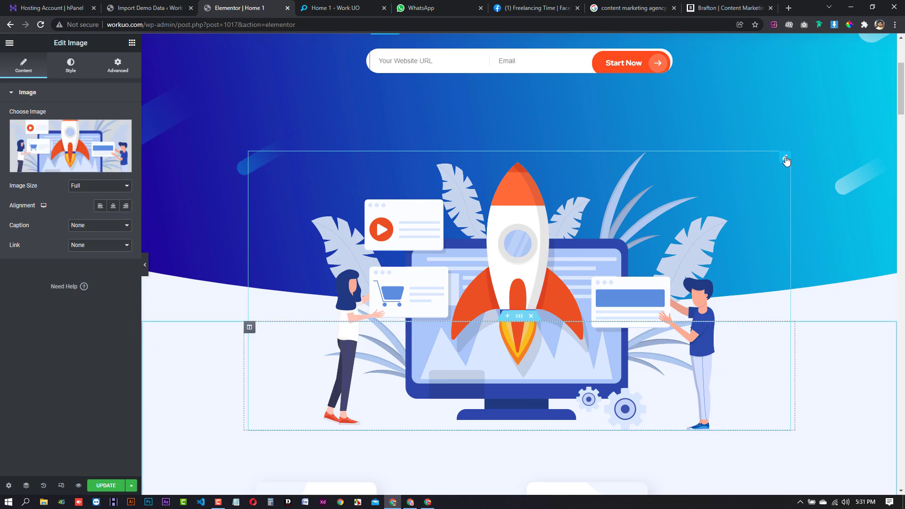
click(90, 166)
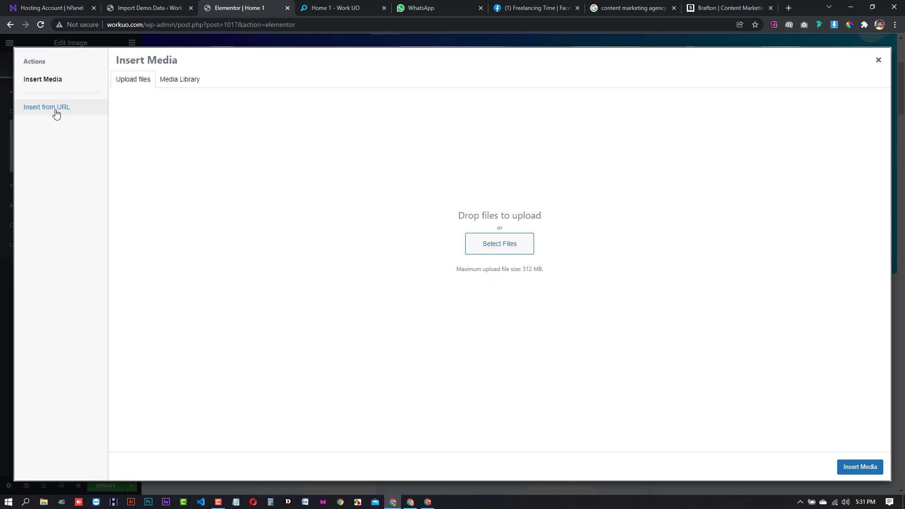
click(878, 60)
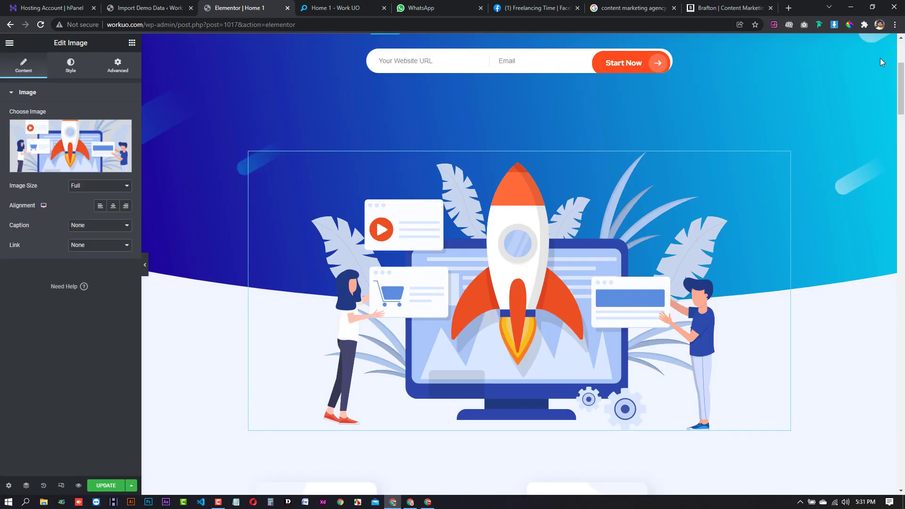
Look over the edited hero in Elementor and the published workuo.com front page in its own tab
scroll(459, 310, up, 4)
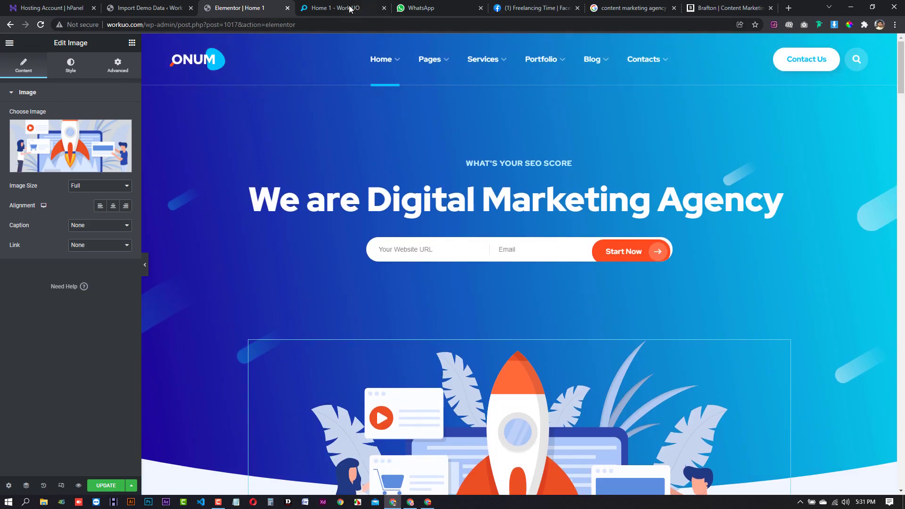
key(ctrl+Tab)
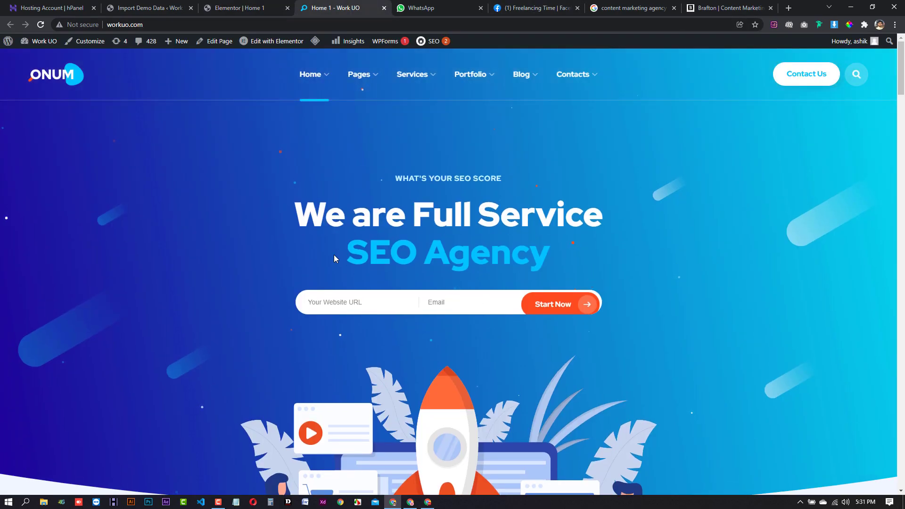
scroll(371, 330, down, 10)
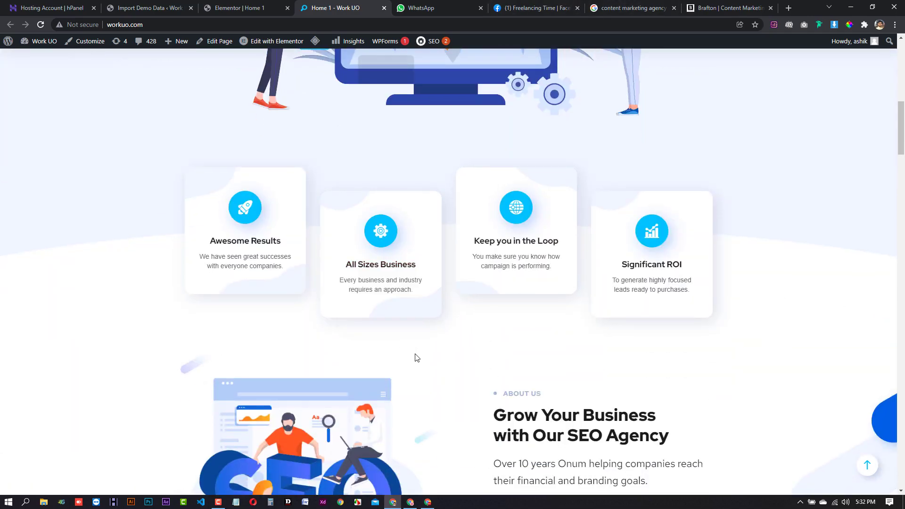
scroll(471, 367, up, 10)
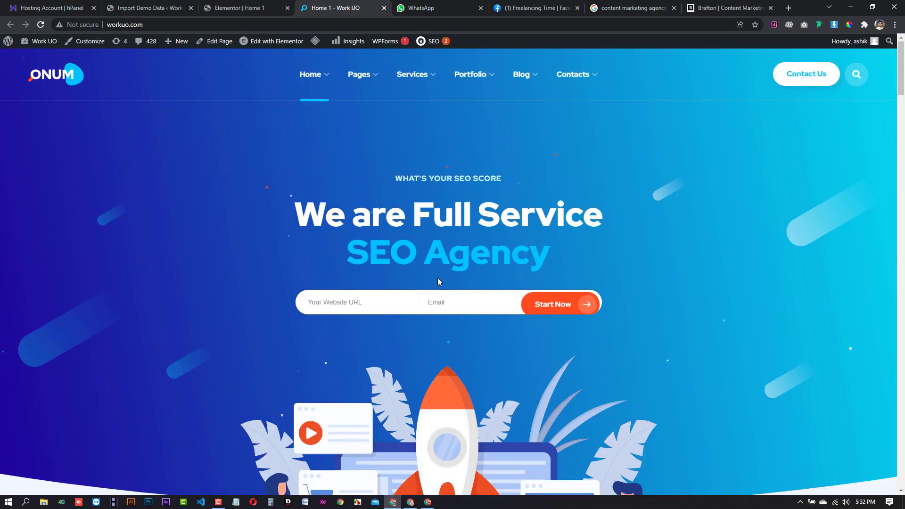
scroll(437, 281, down, 10)
scroll(439, 319, up, 10)
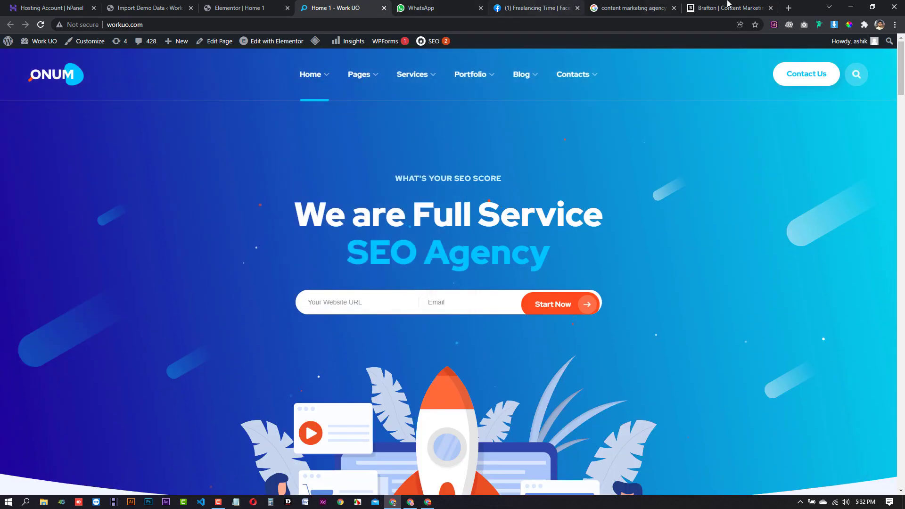
Open the Business SEO home page variant and look through its hero, services, about, statistics and content marketing sections
mouse_move(329, 81)
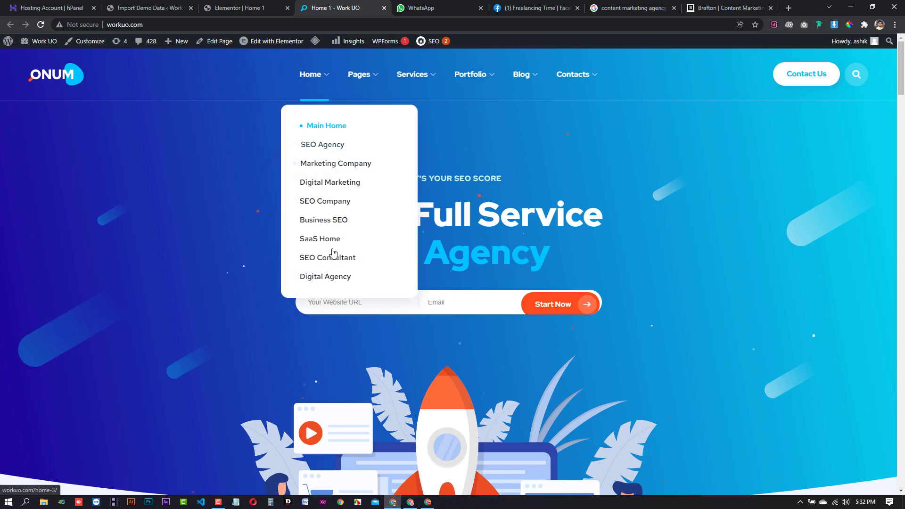
click(332, 220)
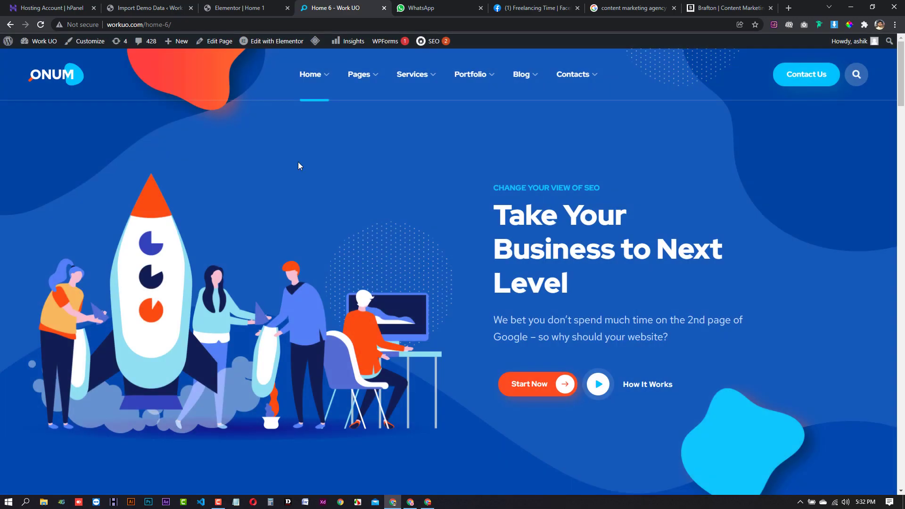
scroll(460, 282, down, 6)
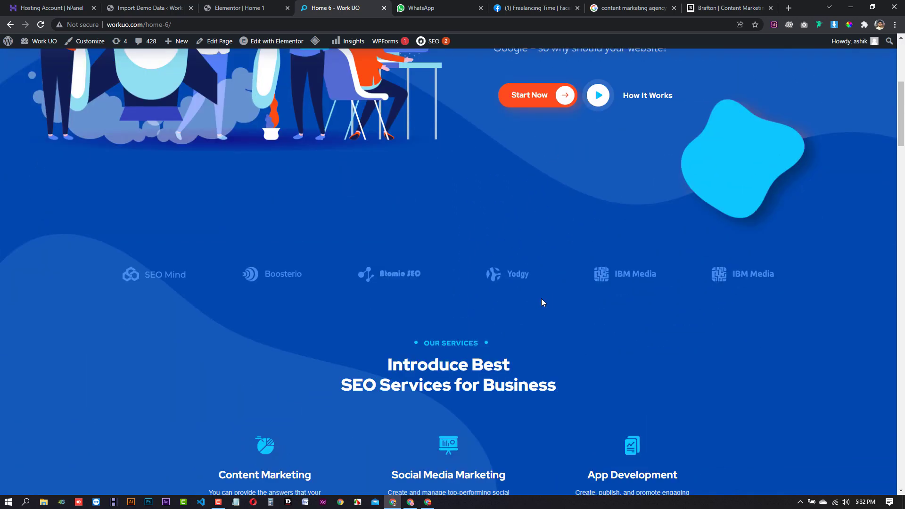
scroll(533, 301, down, 9)
scroll(475, 282, up, 12)
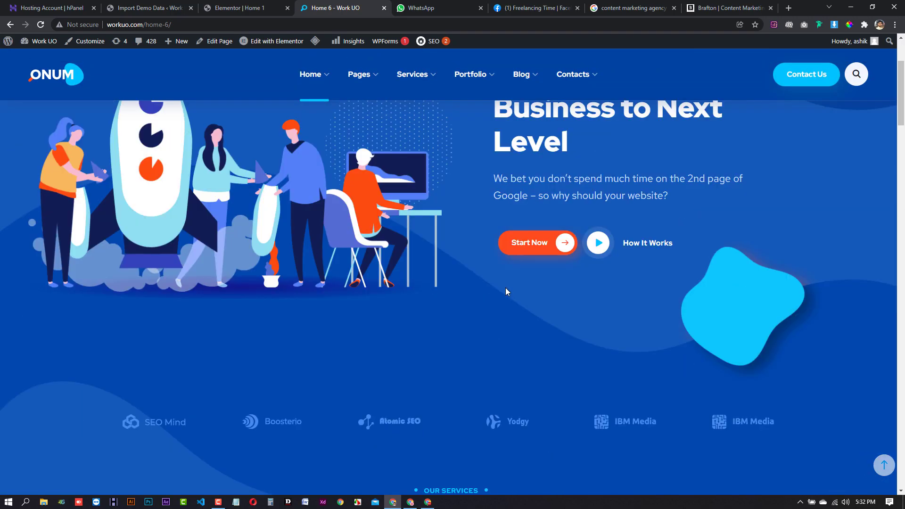
scroll(502, 302, up, 2)
scroll(498, 309, down, 17)
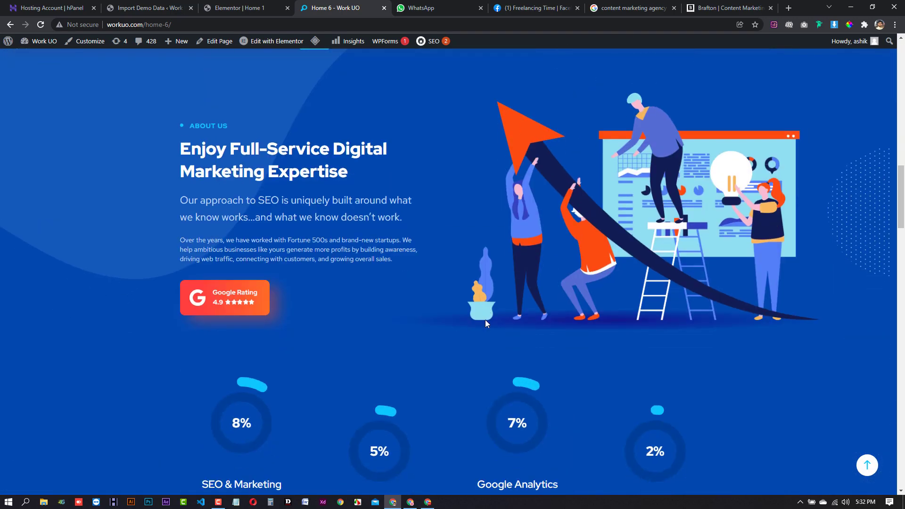
scroll(485, 319, down, 5)
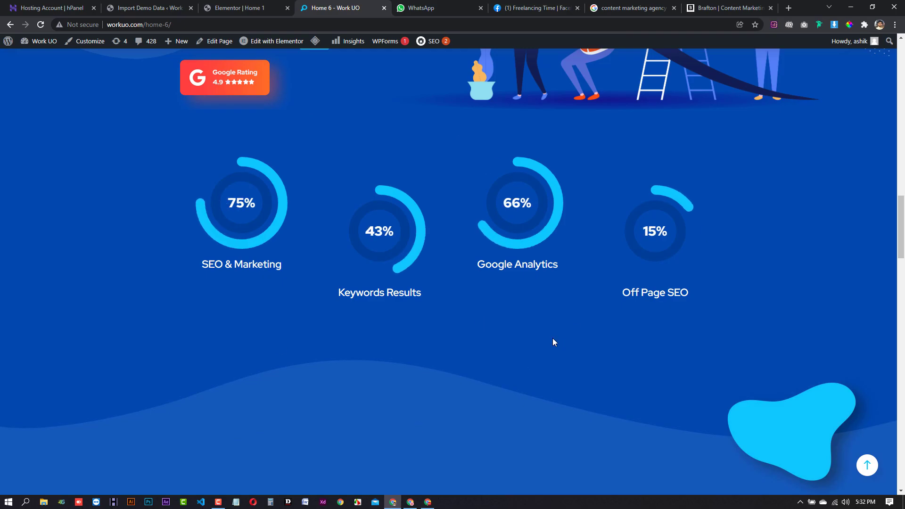
scroll(532, 346, down, 11)
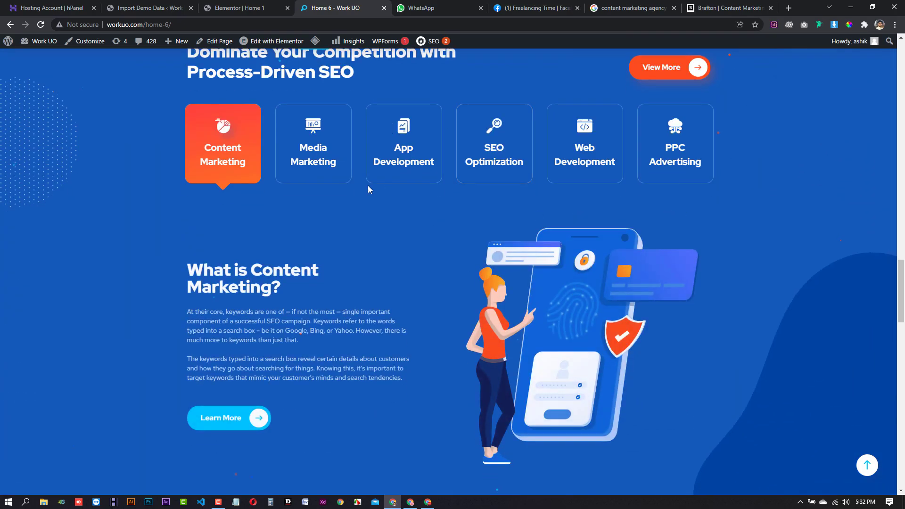